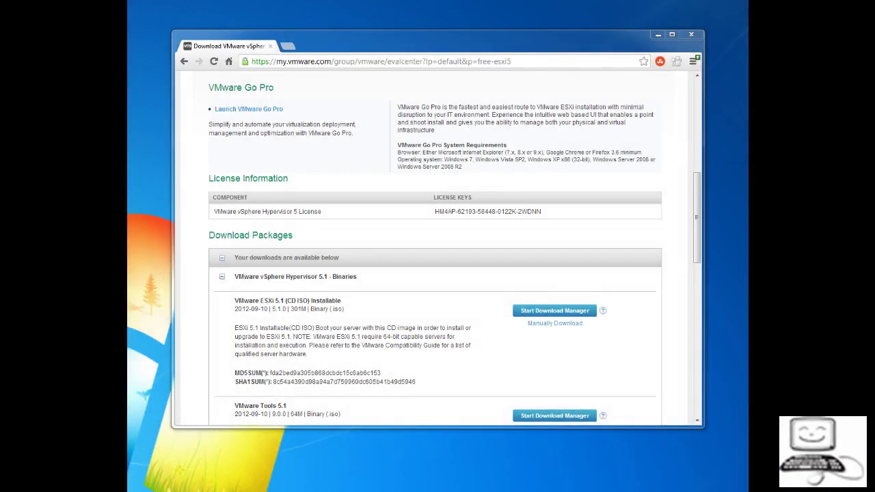
# Step: Browse to 192.168.1.3 and proceed past the untrusted-certificate warning to the ESXi Welcome page
pyautogui.hotkey('ctrl', 'l')
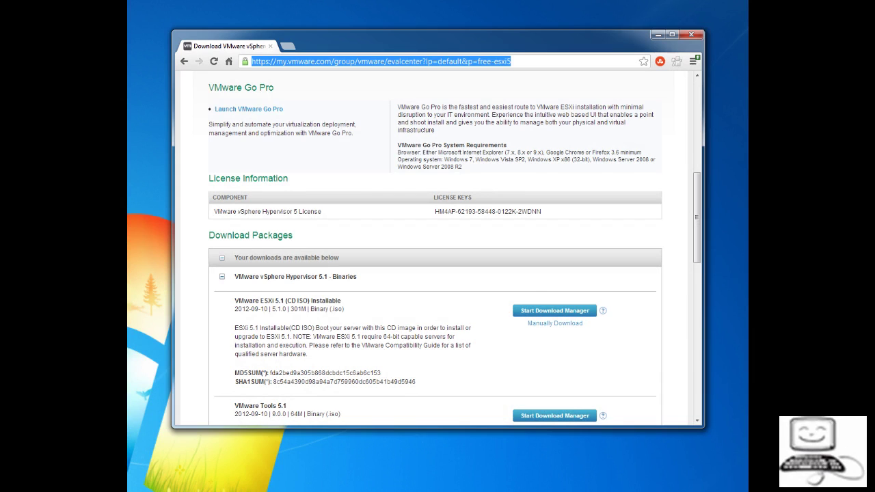
pyautogui.write('192')
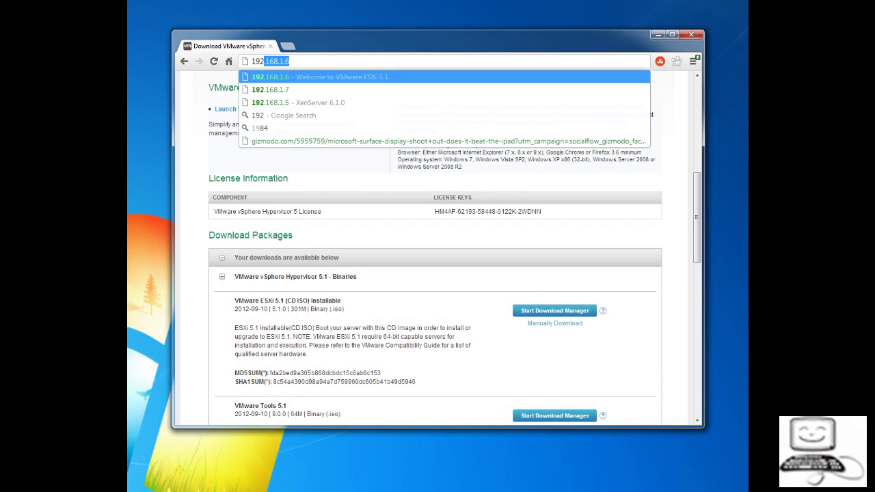
pyautogui.write('.168.1.3')
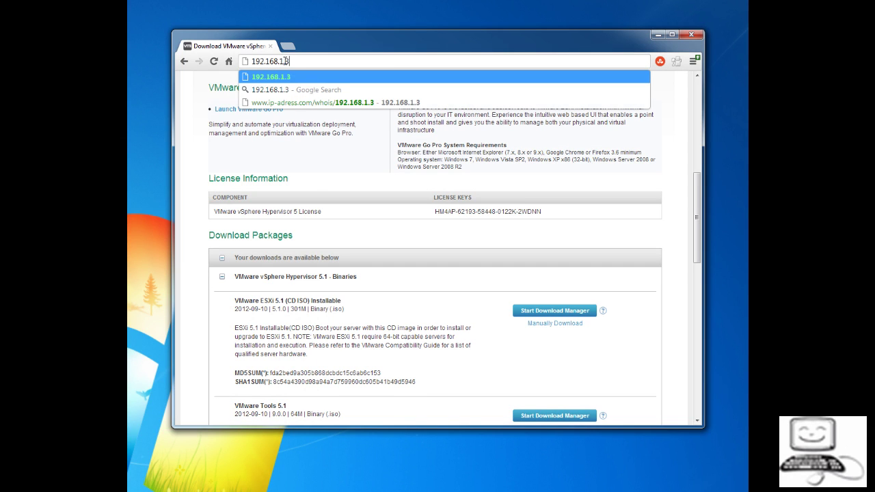
pyautogui.press('Return')
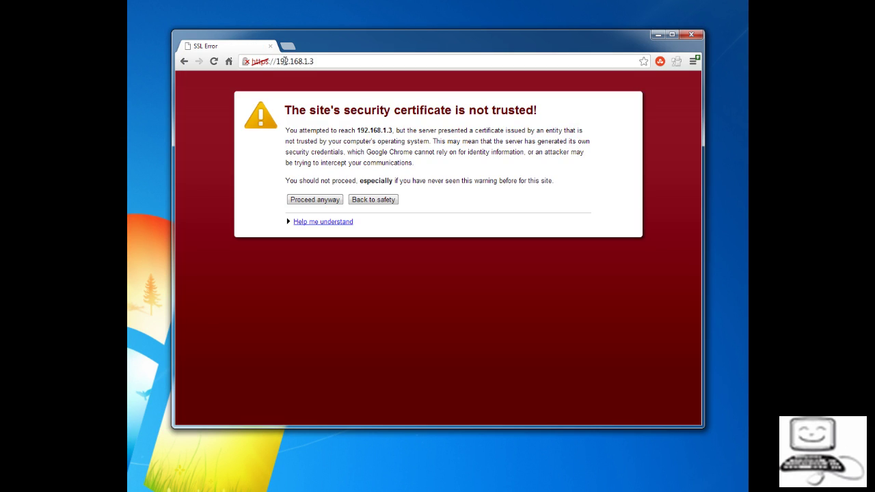
pyautogui.click(313, 200)
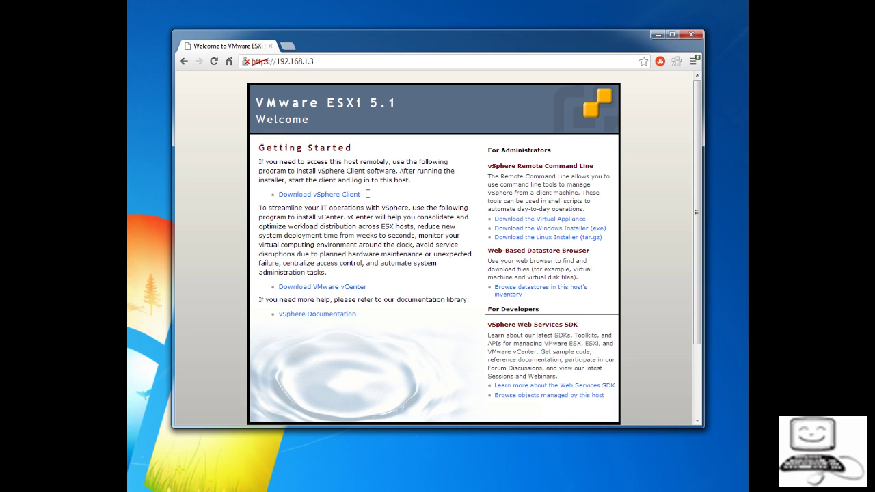
# Step: Download the vSphere Client installer from the host's Download vSphere Client link
pyautogui.moveTo(368, 194); pyautogui.dragTo(277, 195)
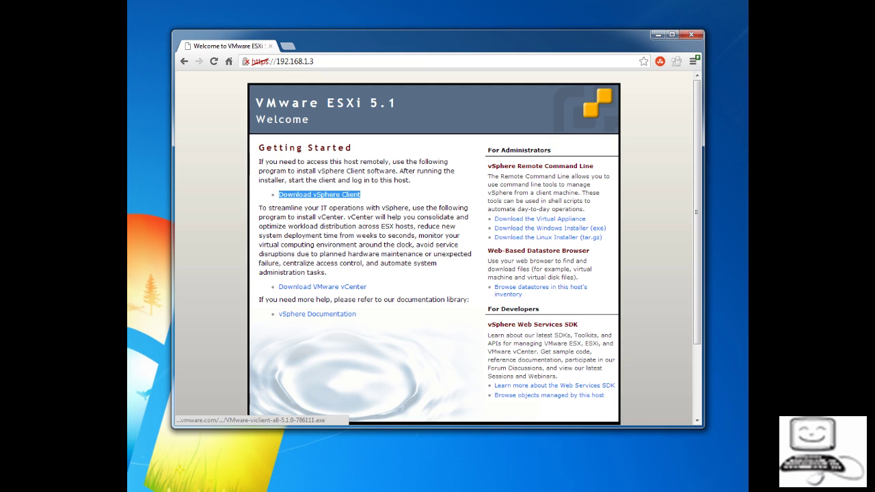
pyautogui.click(319, 194)
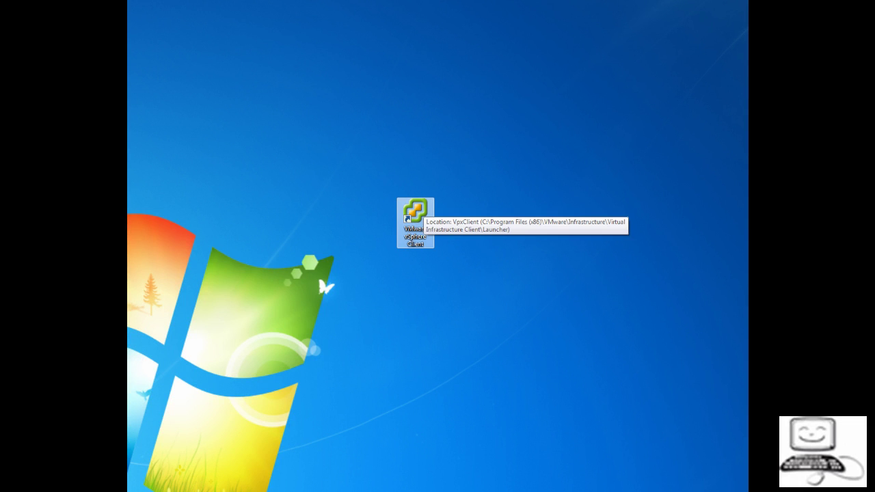
# Step: Log in to host 192.168.1.3 as root with the account password, ignoring the certificate warning
pyautogui.doubleClick(414, 215)
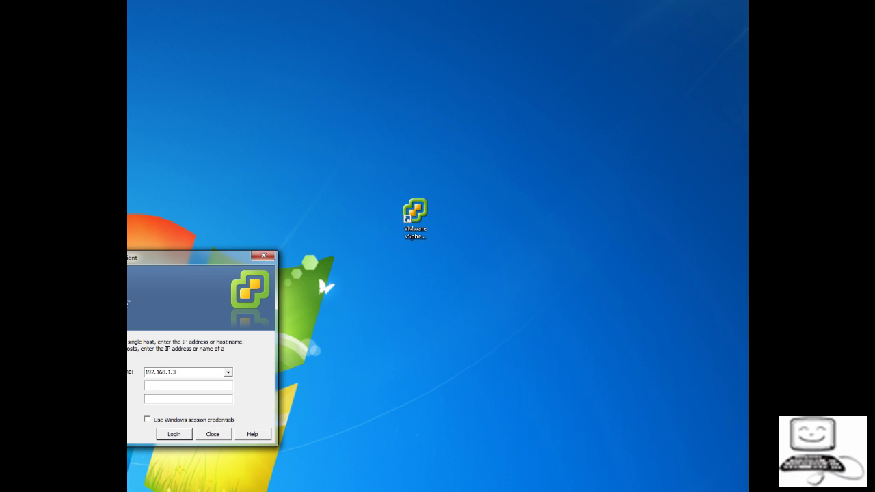
pyautogui.doubleClick(168, 374)
pyautogui.click(167, 387)
pyautogui.write('root')
pyautogui.write('********')
pyautogui.press('Return')
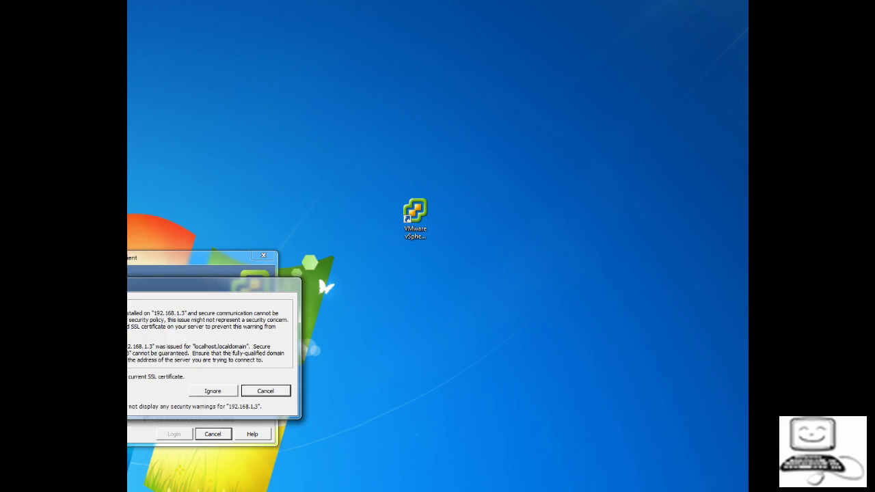
pyautogui.press('Return')
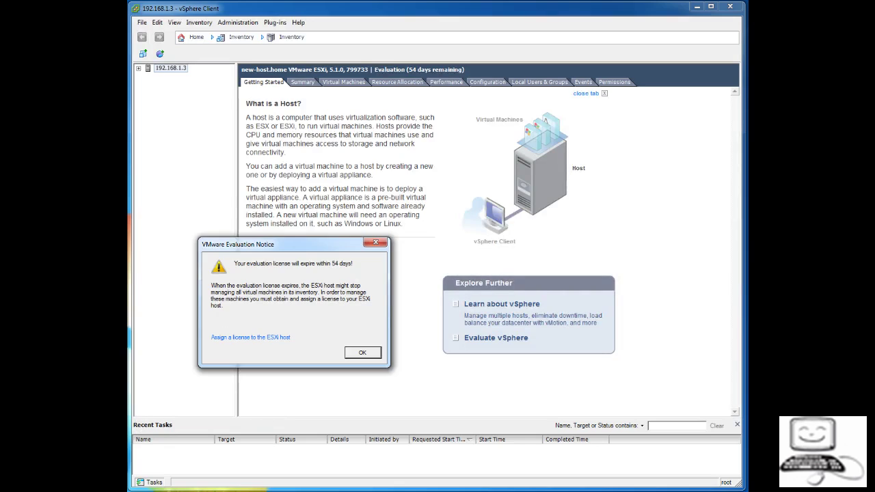
# Step: Dismiss the evaluation notice and show the host's Summary with its CPU, memory and datastore details
pyautogui.click(361, 352)
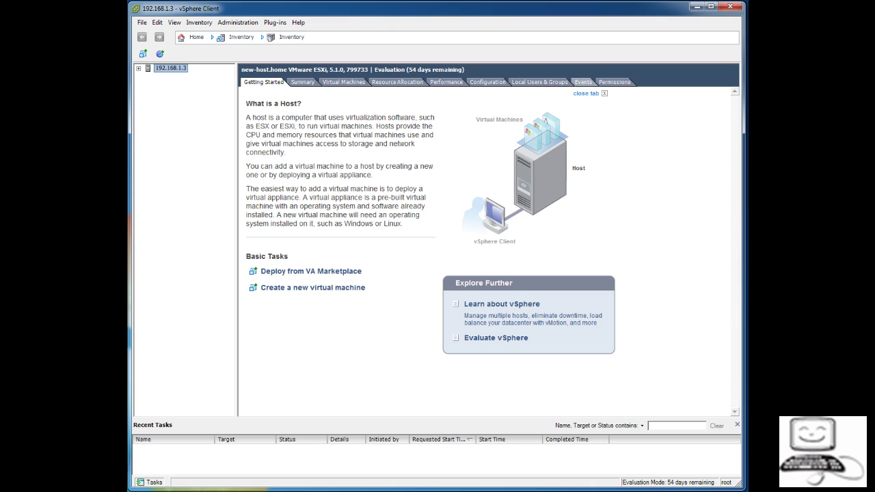
pyautogui.click(303, 83)
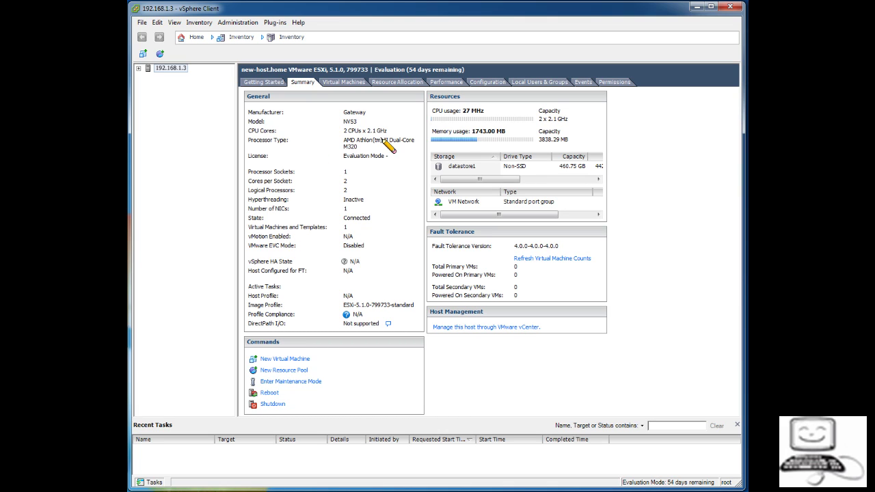
# Step: Highlight the 2 CPUs x 2.1 GHz, socket, core and 3838.29 MB memory figures, then list the host's VMs
pyautogui.moveTo(396, 132)
pyautogui.mouseDown()
pyautogui.moveTo(338, 128)
pyautogui.moveTo(393, 134)
pyautogui.moveTo(387, 142)
pyautogui.mouseUp()
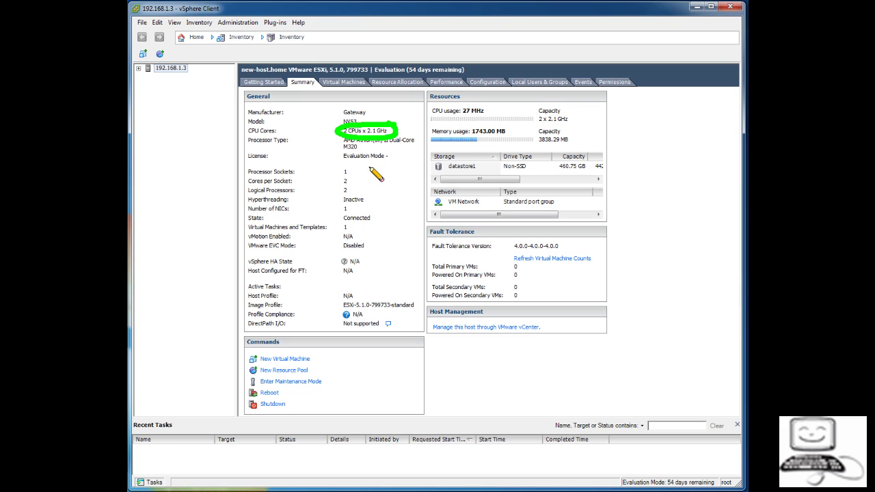
pyautogui.moveTo(350, 167)
pyautogui.mouseDown()
pyautogui.moveTo(342, 171)
pyautogui.moveTo(353, 174)
pyautogui.moveTo(344, 168)
pyautogui.mouseUp()
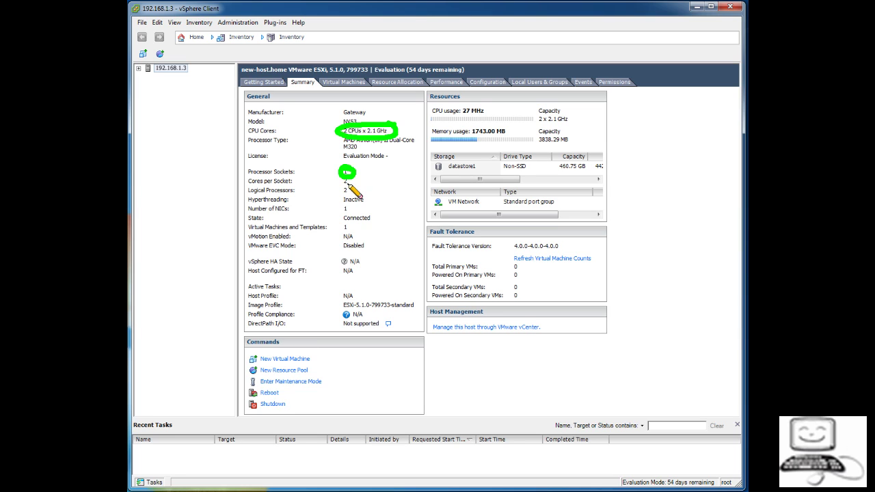
pyautogui.moveTo(345, 177)
pyautogui.mouseDown()
pyautogui.moveTo(334, 186)
pyautogui.moveTo(348, 179)
pyautogui.mouseUp()
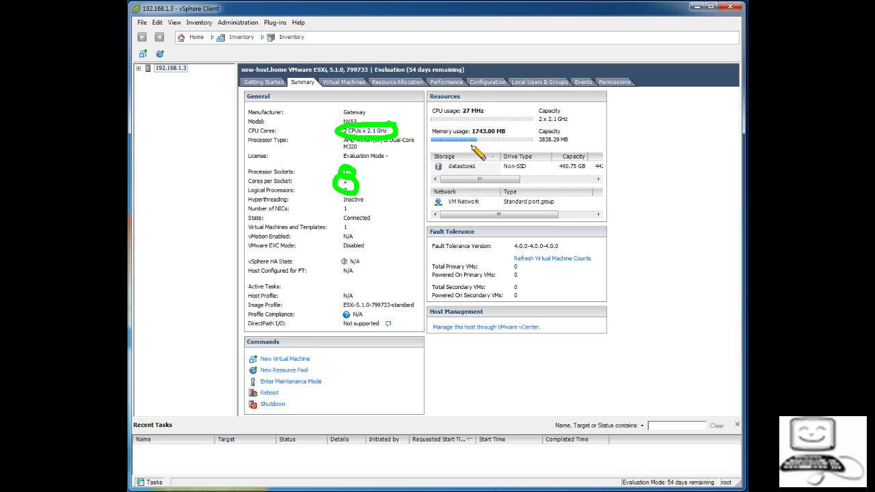
pyautogui.moveTo(576, 140)
pyautogui.mouseDown()
pyautogui.moveTo(534, 138)
pyautogui.moveTo(547, 148)
pyautogui.moveTo(578, 140)
pyautogui.moveTo(554, 172)
pyautogui.moveTo(586, 180)
pyautogui.moveTo(590, 163)
pyautogui.mouseUp()
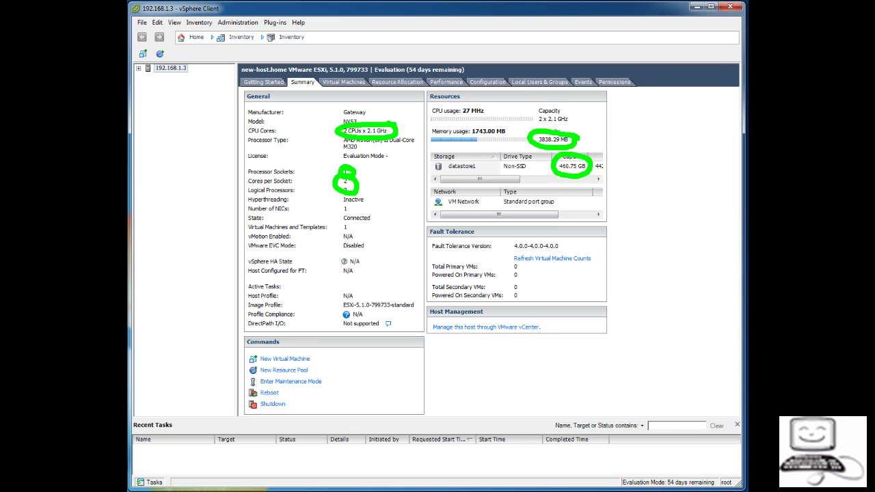
pyautogui.press('Escape')
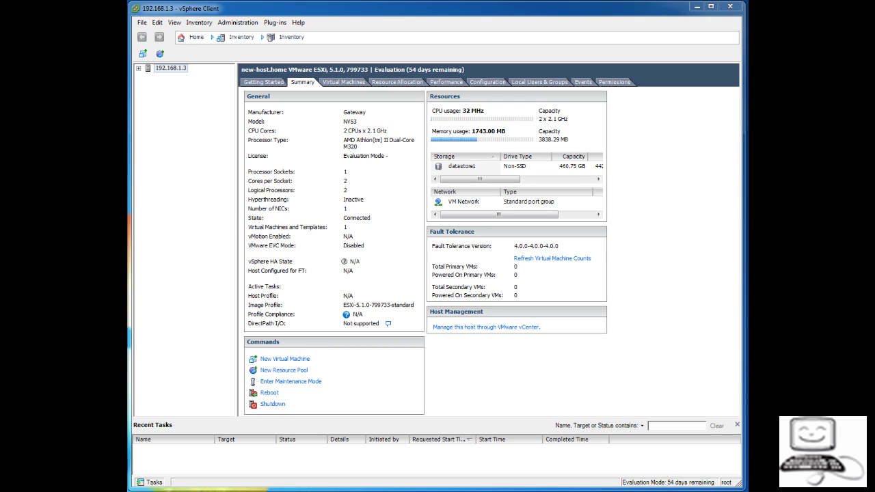
pyautogui.click(343, 81)
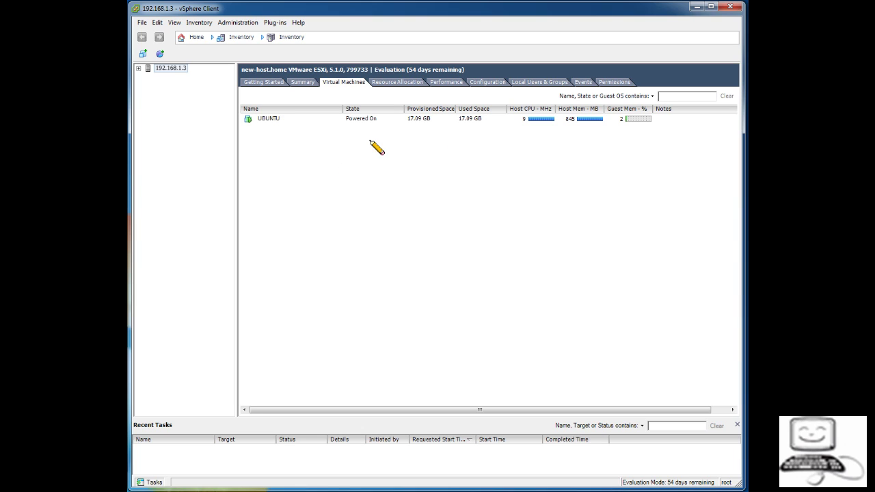
# Step: Mark UBUNTU's provisioned space and CPU usage, then show the host's Resource Allocation view
pyautogui.moveTo(435, 118)
pyautogui.mouseDown()
pyautogui.moveTo(423, 110)
pyautogui.moveTo(409, 127)
pyautogui.moveTo(433, 120)
pyautogui.mouseUp()
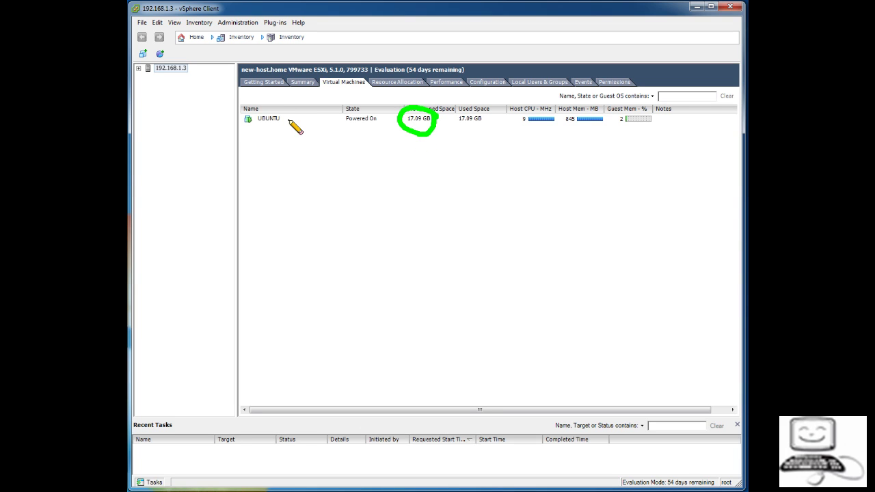
pyautogui.moveTo(289, 120)
pyautogui.mouseDown()
pyautogui.moveTo(277, 106)
pyautogui.moveTo(247, 115)
pyautogui.moveTo(286, 123)
pyautogui.mouseUp()
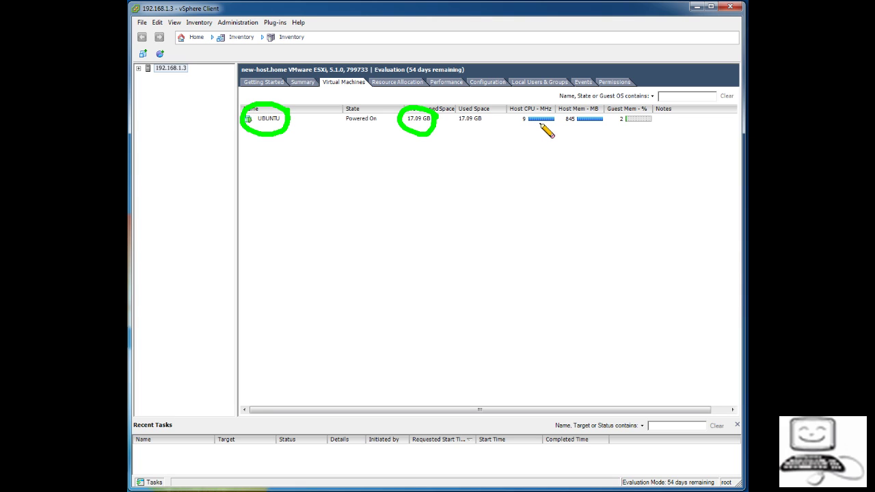
pyautogui.moveTo(562, 117)
pyautogui.mouseDown()
pyautogui.moveTo(537, 108)
pyautogui.moveTo(525, 122)
pyautogui.moveTo(558, 123)
pyautogui.moveTo(594, 108)
pyautogui.moveTo(576, 133)
pyautogui.moveTo(607, 115)
pyautogui.mouseUp()
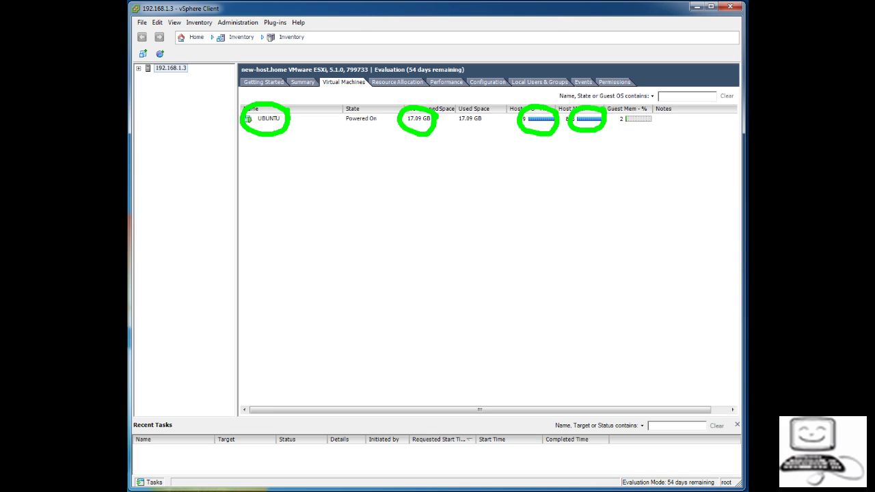
pyautogui.press('Escape')
pyautogui.click(397, 81)
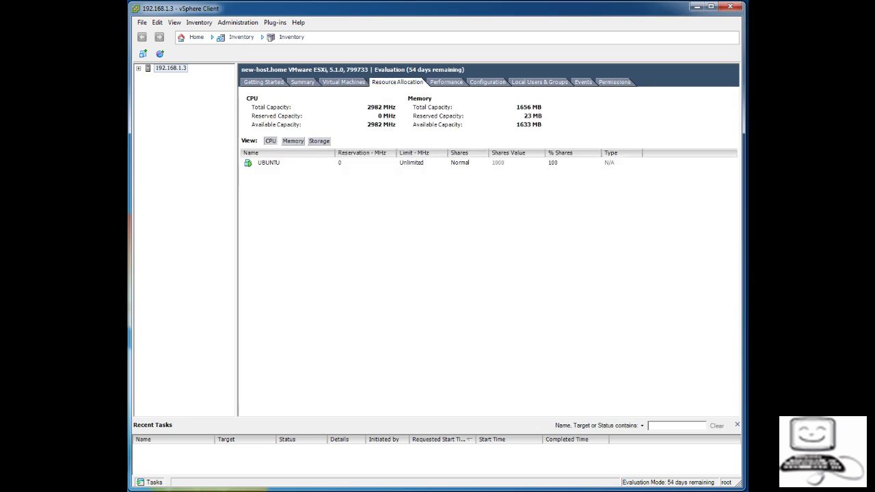
# Step: Step through the host's Performance, Configuration, Local Users & Groups, Events and Permissions pages
pyautogui.click(446, 81)
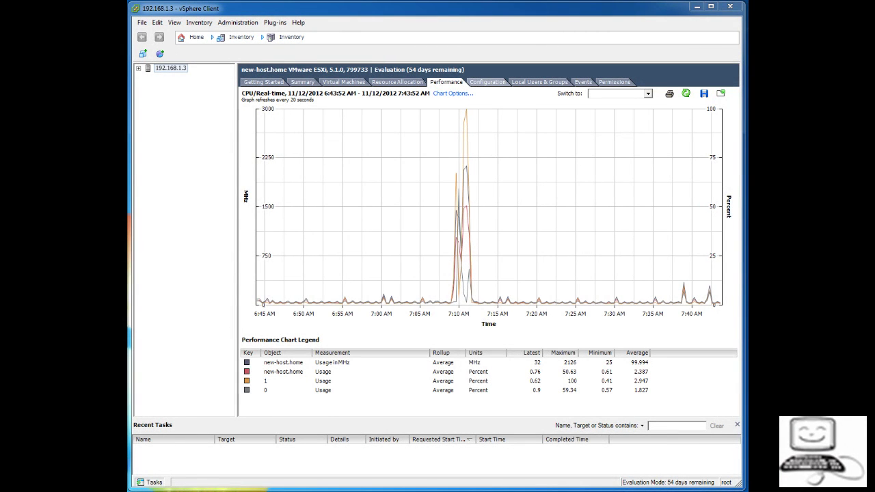
pyautogui.click(487, 82)
pyautogui.click(540, 82)
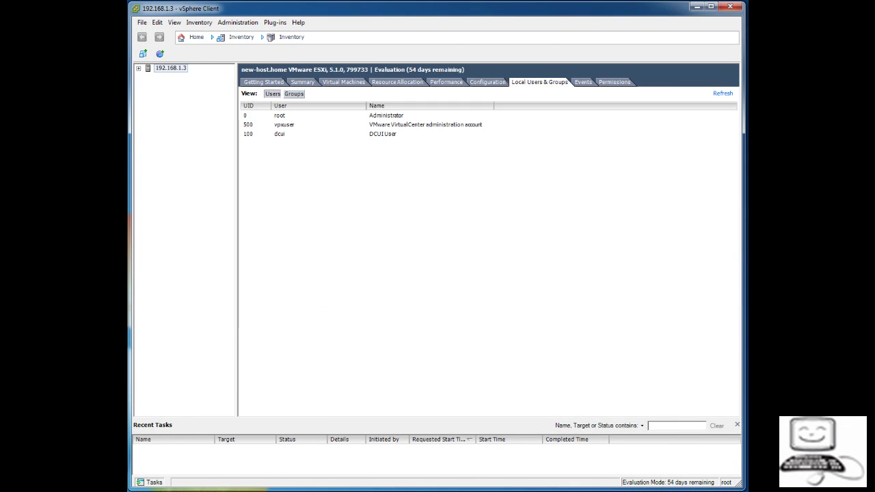
pyautogui.click(583, 82)
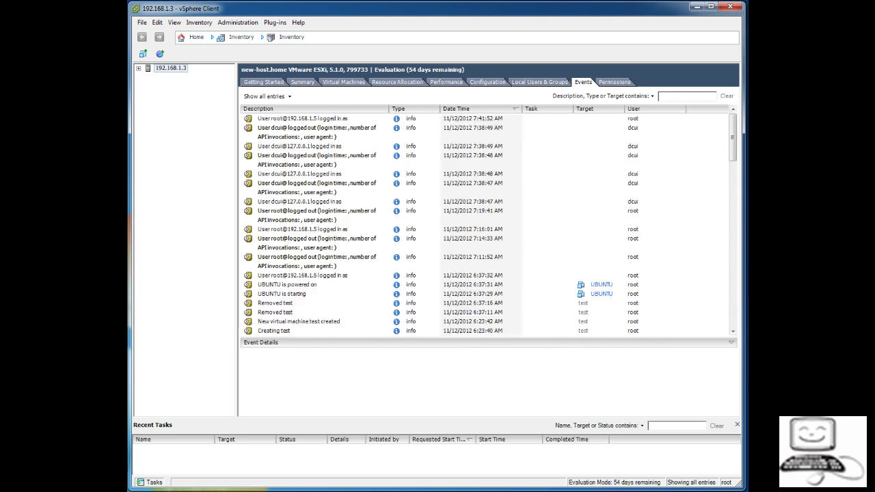
pyautogui.click(614, 82)
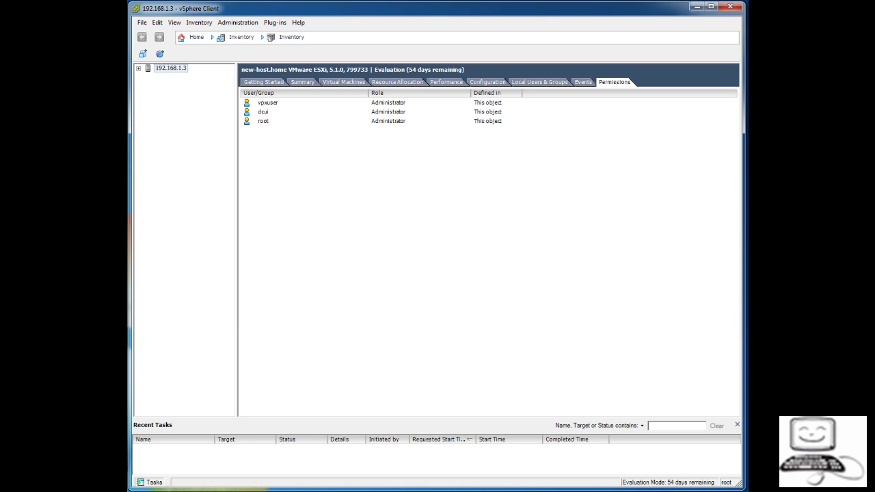
# Step: Step back through the host's tabs to its Getting Started overview
pyautogui.click(583, 82)
pyautogui.click(539, 82)
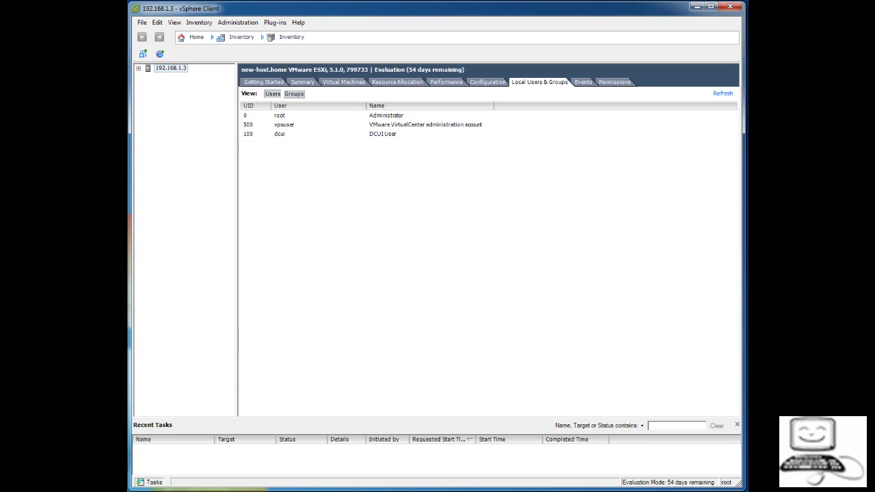
pyautogui.click(487, 83)
pyautogui.click(446, 82)
pyautogui.click(397, 82)
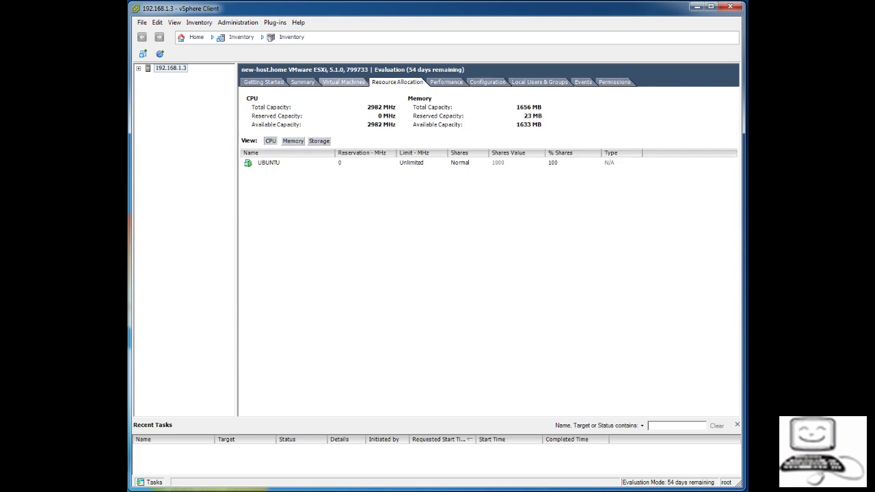
pyautogui.click(343, 82)
pyautogui.click(302, 82)
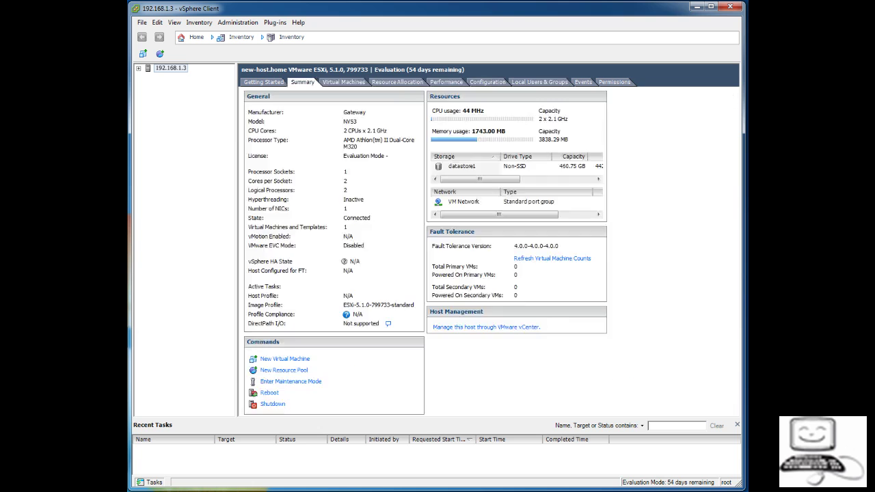
pyautogui.click(263, 82)
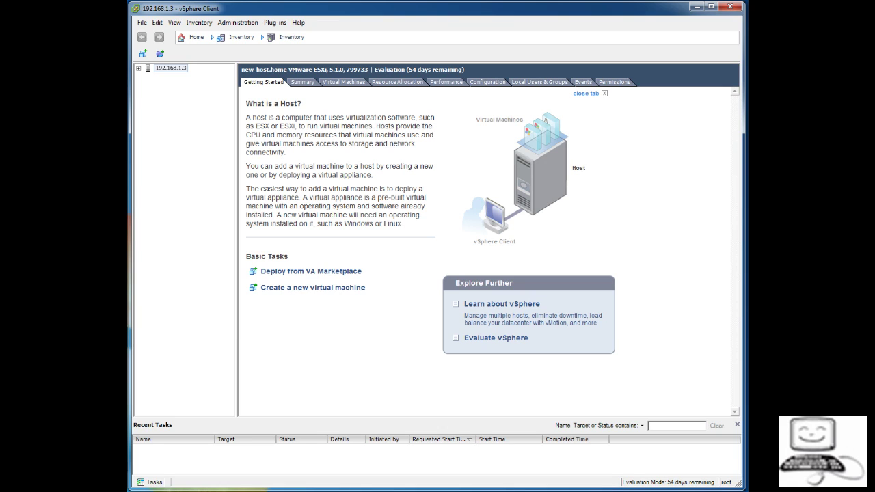
# Step: Expand the 192.168.1.3 host in the inventory and select the UBUNTU virtual machine
pyautogui.click(139, 68)
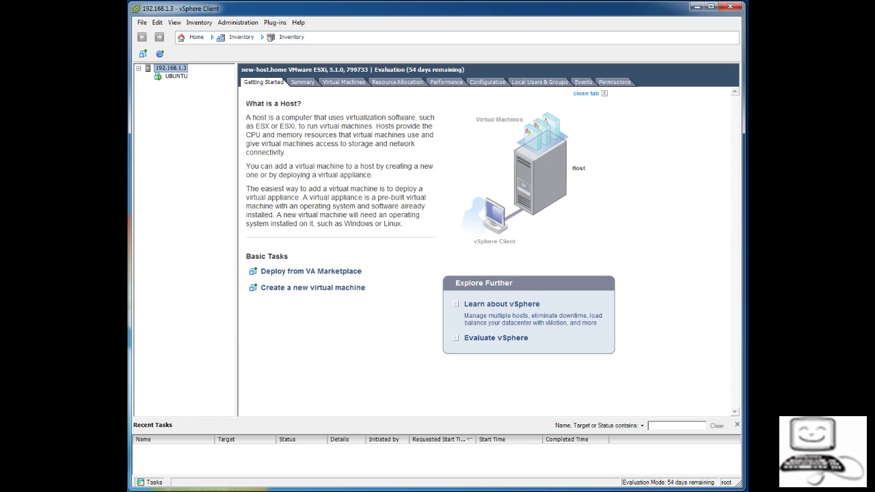
pyautogui.press('Left')
pyautogui.press('Right')
pyautogui.press('Left')
pyautogui.press('Right')
pyautogui.click(176, 76)
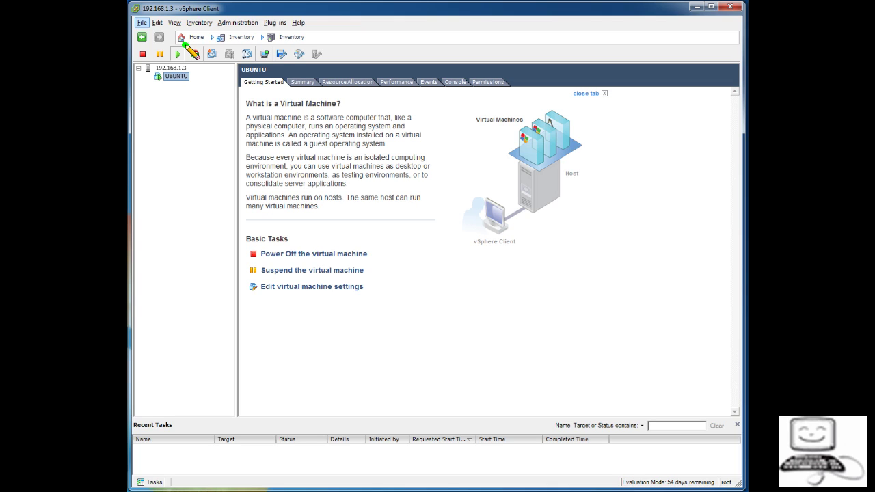
# Step: Show UBUNTU's Summary: Ubuntu Linux (64-bit), 1 vCPU, 1024 MB memory, powered on
pyautogui.moveTo(185, 45)
pyautogui.mouseDown()
pyautogui.moveTo(151, 44)
pyautogui.moveTo(134, 58)
pyautogui.moveTo(142, 74)
pyautogui.moveTo(185, 72)
pyautogui.moveTo(194, 51)
pyautogui.moveTo(198, 74)
pyautogui.mouseUp()
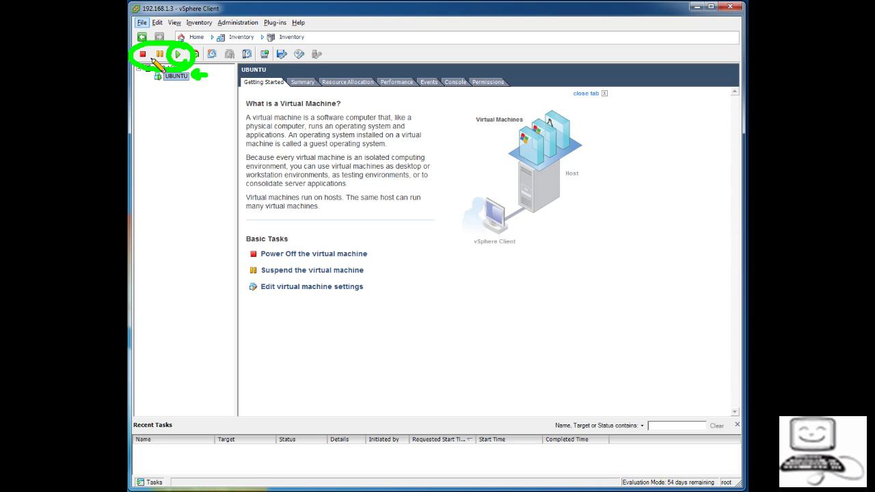
pyautogui.moveTo(153, 58)
pyautogui.mouseDown()
pyautogui.moveTo(140, 50)
pyautogui.moveTo(137, 63)
pyautogui.moveTo(155, 69)
pyautogui.moveTo(177, 53)
pyautogui.mouseUp()
pyautogui.moveTo(165, 48)
pyautogui.mouseDown()
pyautogui.moveTo(152, 53)
pyautogui.moveTo(160, 62)
pyautogui.moveTo(166, 50)
pyautogui.moveTo(138, 55)
pyautogui.moveTo(181, 71)
pyautogui.mouseUp()
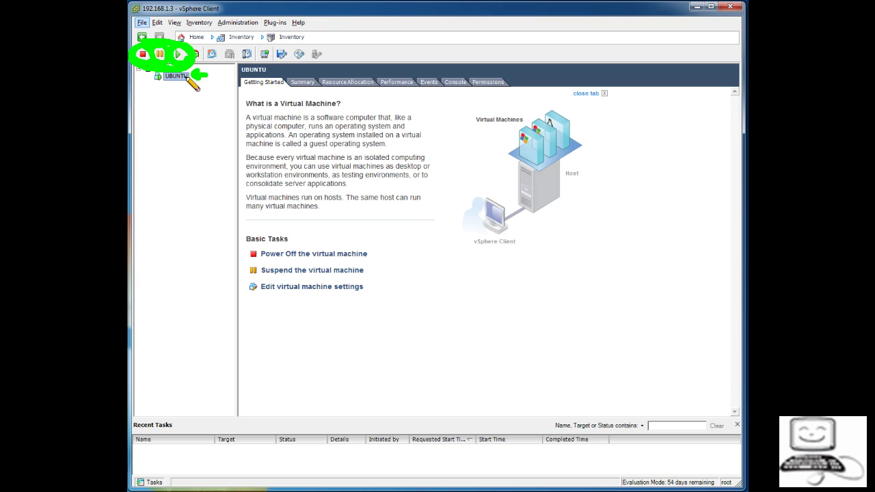
pyautogui.moveTo(199, 79); pyautogui.dragTo(214, 79)
pyautogui.press('Escape')
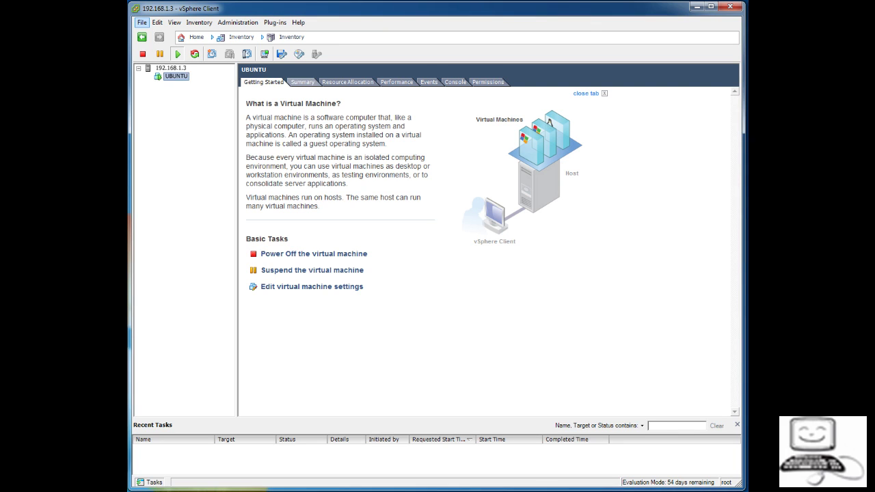
pyautogui.click(302, 81)
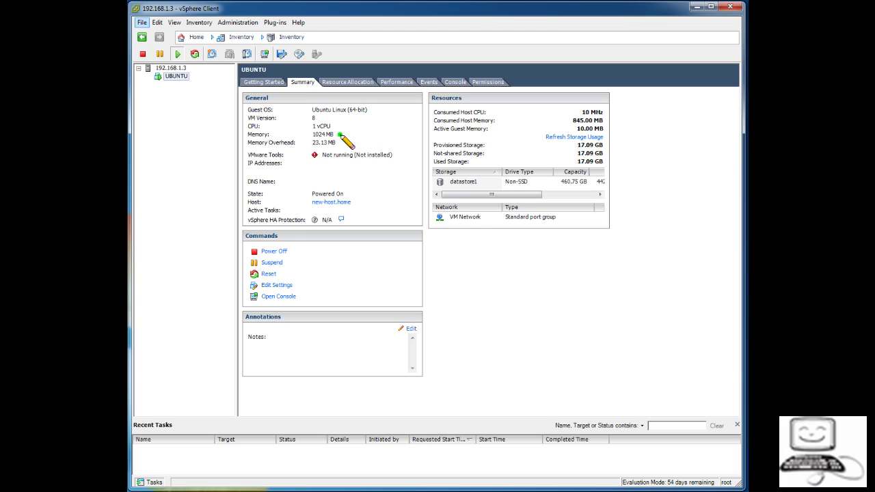
# Step: Review UBUNTU's Resource Allocation, Performance and Events, then open its console at the lock screen
pyautogui.moveTo(338, 134); pyautogui.dragTo(350, 142)
pyautogui.moveTo(600, 97)
pyautogui.mouseDown()
pyautogui.moveTo(579, 99)
pyautogui.moveTo(584, 171)
pyautogui.moveTo(632, 123)
pyautogui.moveTo(605, 94)
pyautogui.mouseUp()
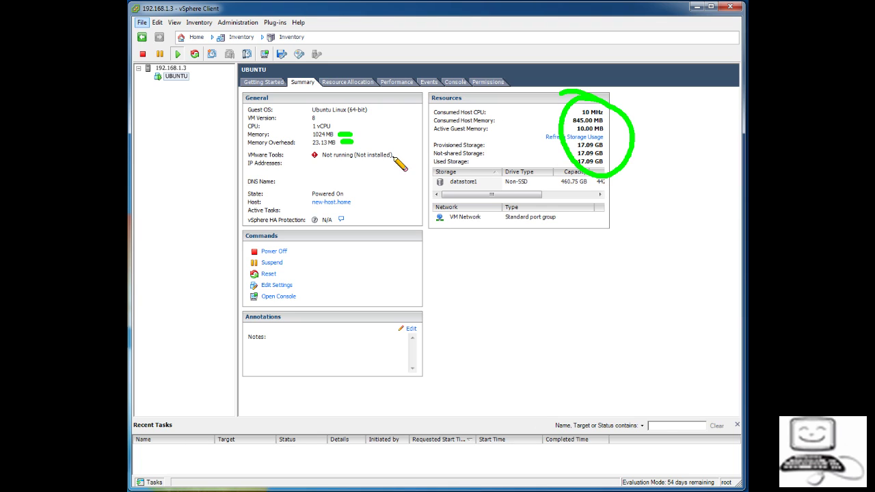
pyautogui.press('Escape')
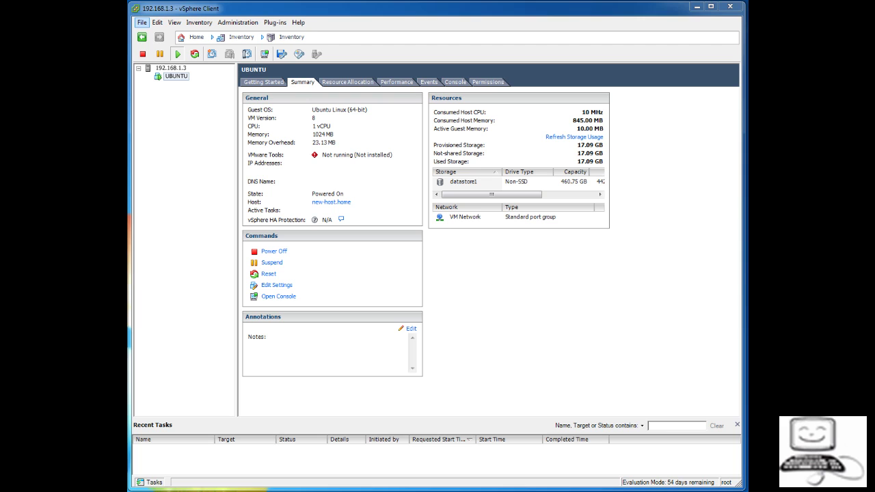
pyautogui.click(347, 82)
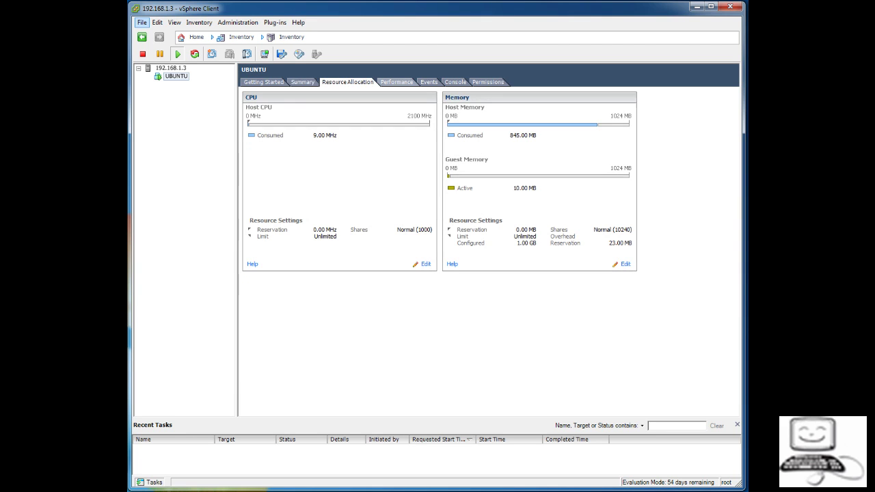
pyautogui.click(396, 82)
pyautogui.click(429, 82)
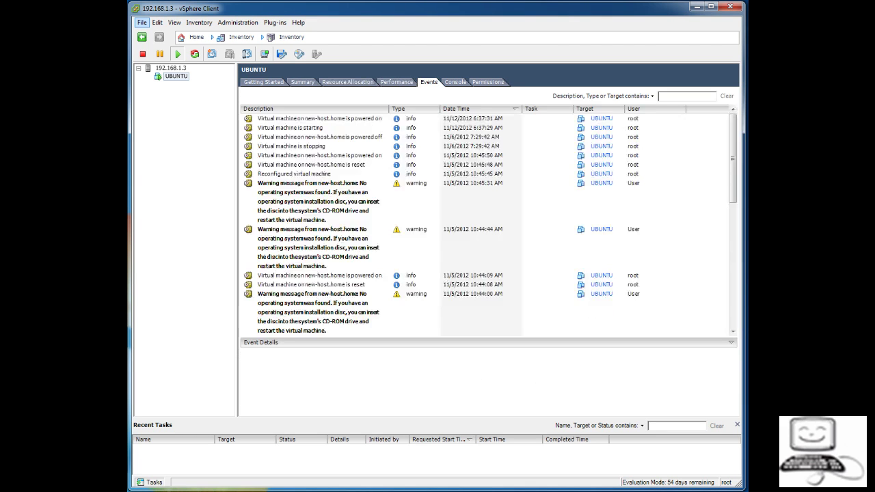
pyautogui.click(454, 82)
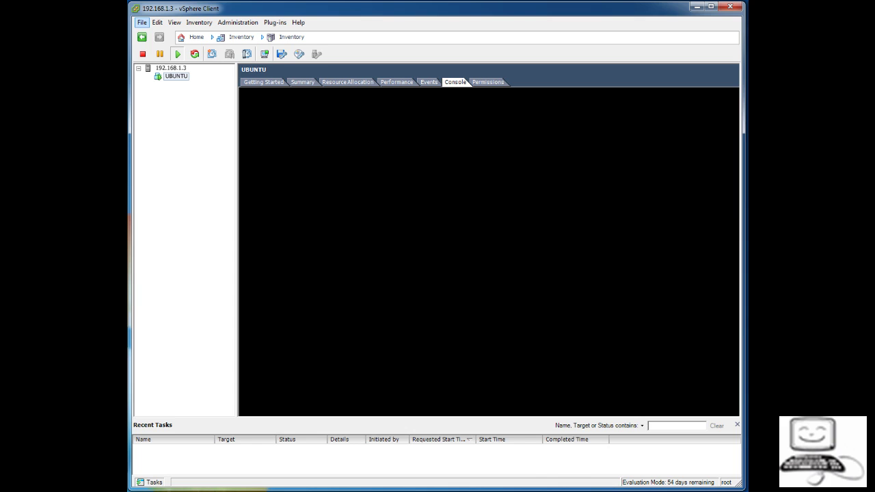
pyautogui.click(489, 251)
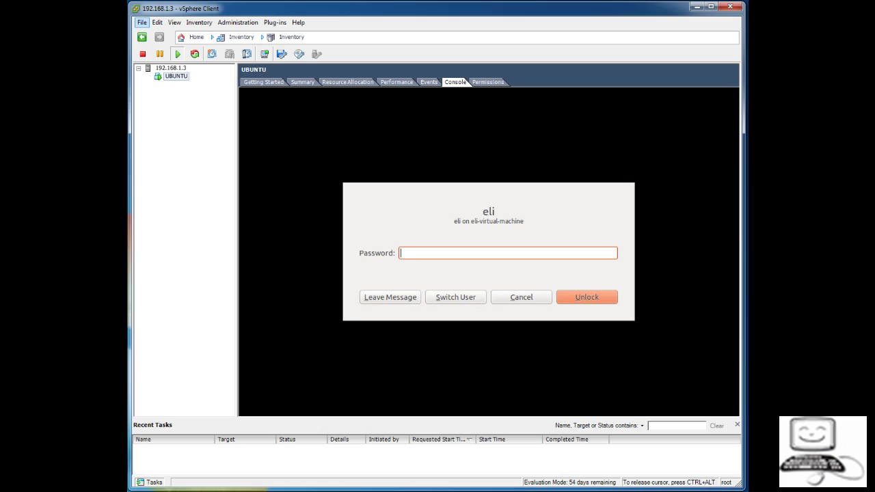
# Step: Unlock the Ubuntu guest's session with the account password
pyautogui.hotkey('ctrl', 'alt')
pyautogui.write('*****')
pyautogui.press('Return')
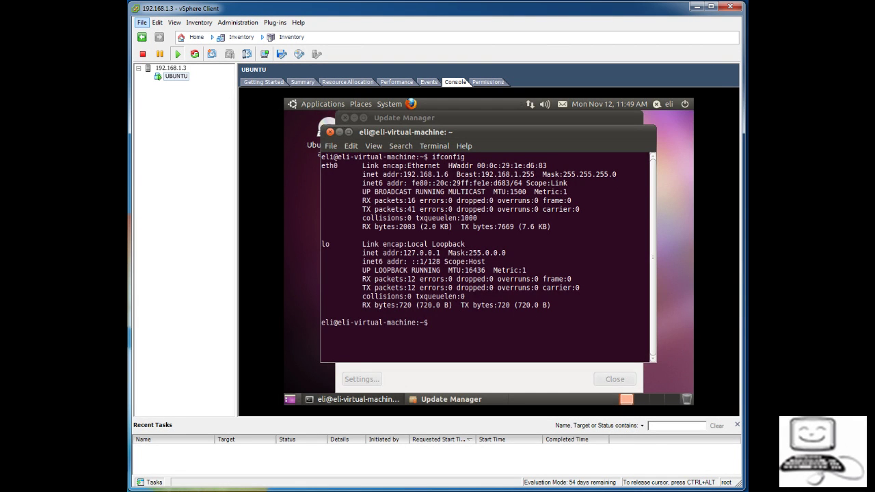
# Step: Close the old terminal, dismiss the unsupported-release warning, and close Update Manager
pyautogui.click(330, 132)
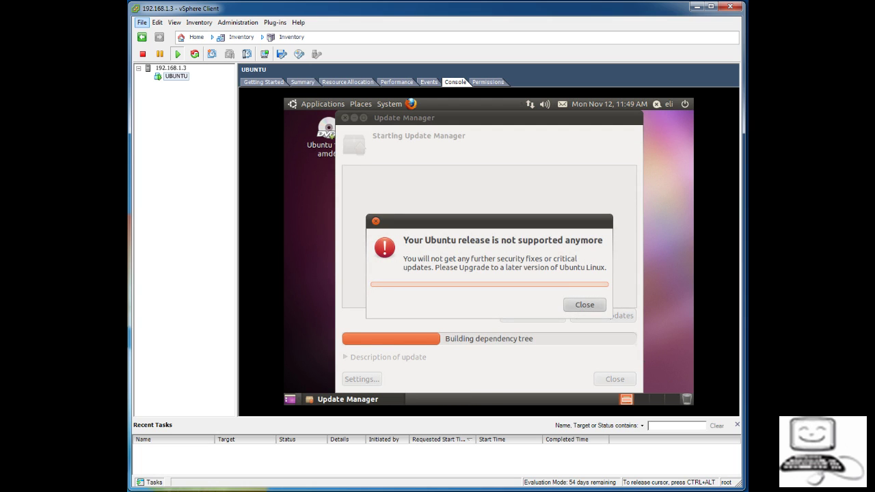
pyautogui.press('Return')
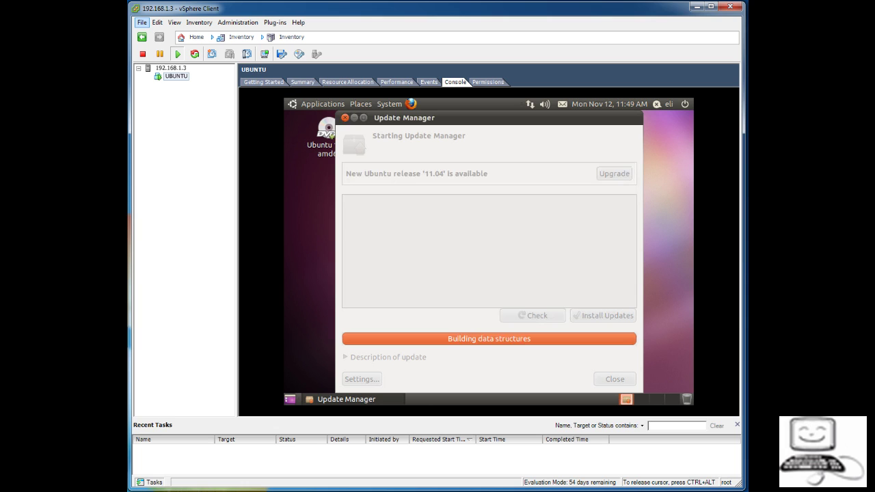
pyautogui.click(345, 118)
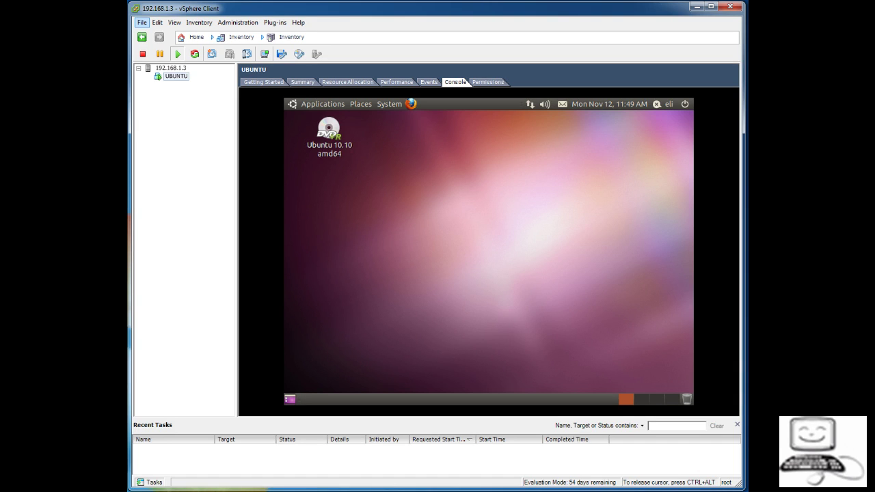
# Step: Launch Terminal from the guest's Applications > Accessories menu using only the keyboard
pyautogui.hotkey('alt', 'F1')
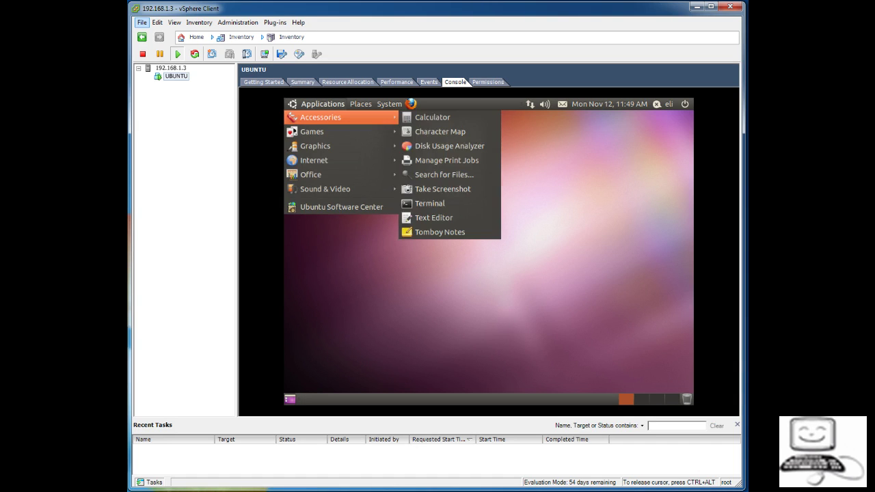
pyautogui.press('Down')
pyautogui.press('Down')
pyautogui.press('Down')
pyautogui.press('Down')
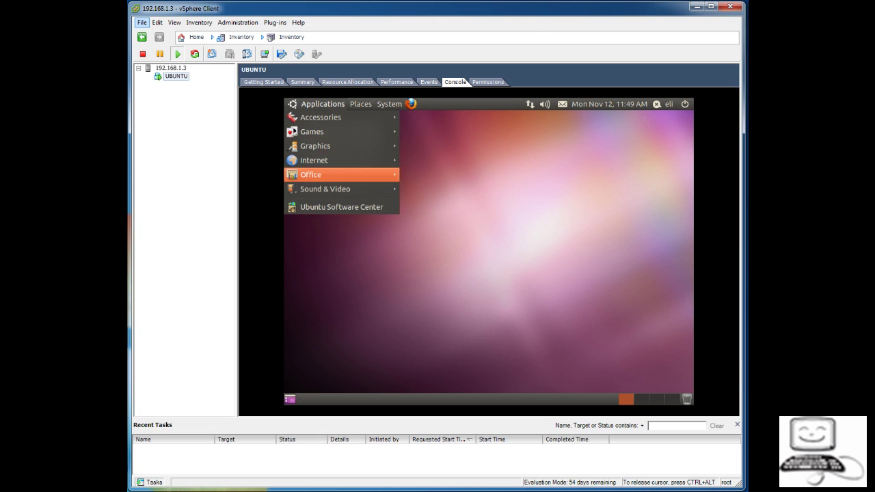
pyautogui.press('Down')
pyautogui.press('Up')
pyautogui.press('Up')
pyautogui.press('Up')
pyautogui.press('Up')
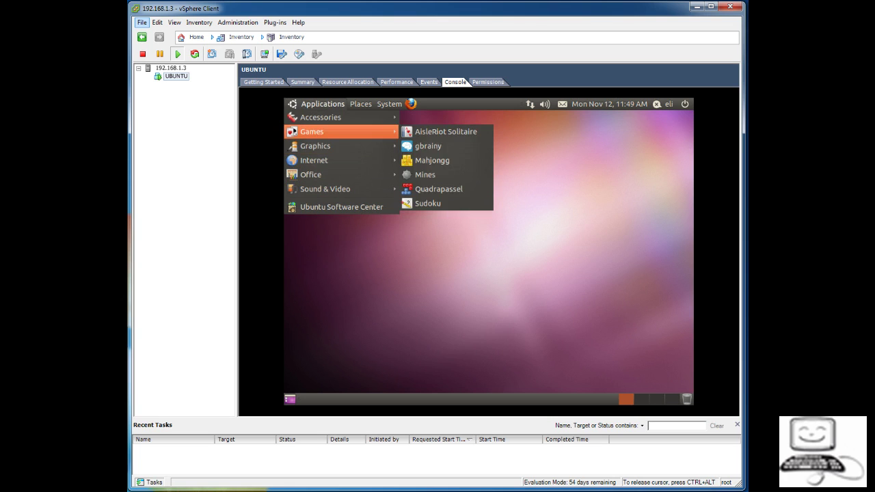
pyautogui.press('Down')
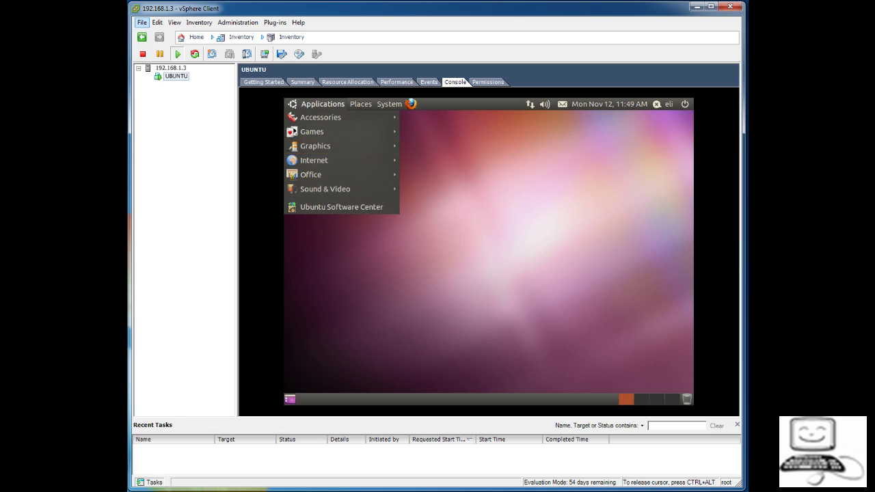
pyautogui.press('Escape')
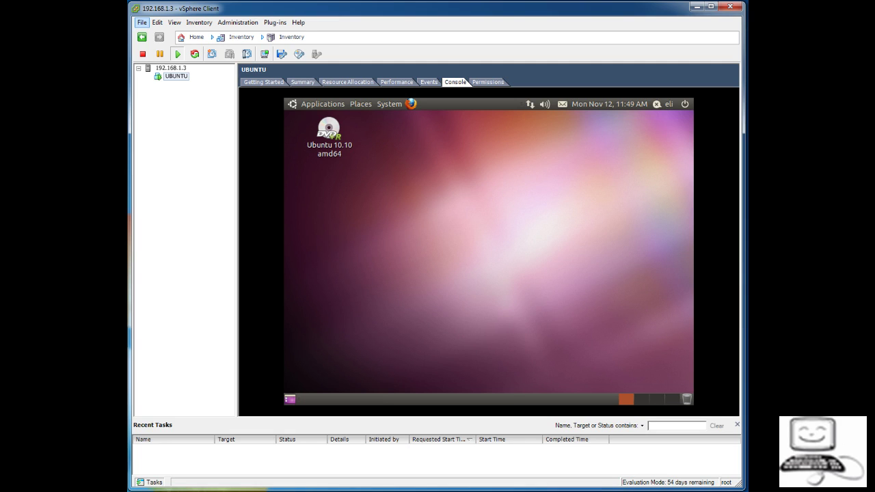
pyautogui.hotkey('alt', 'F1')
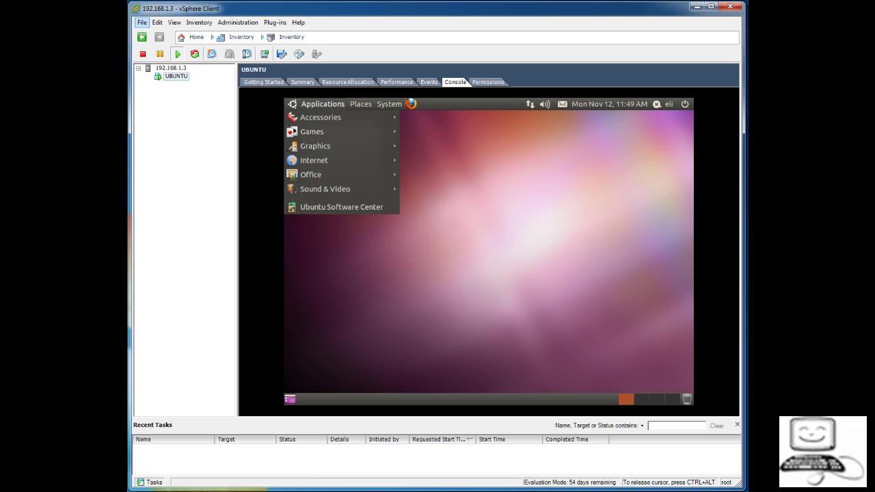
pyautogui.press('Down')
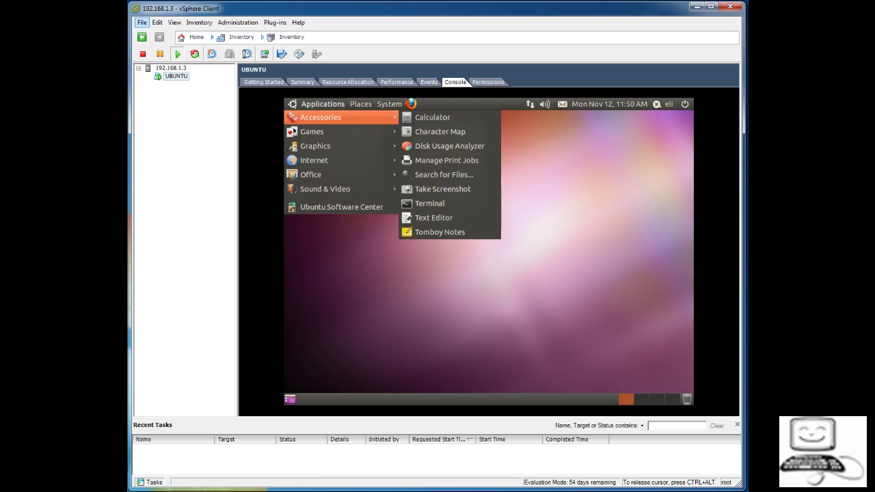
pyautogui.press('Right')
pyautogui.press('Down')
pyautogui.press('Down')
pyautogui.press('Down')
pyautogui.press('Down')
pyautogui.press('Down')
pyautogui.press('Down')
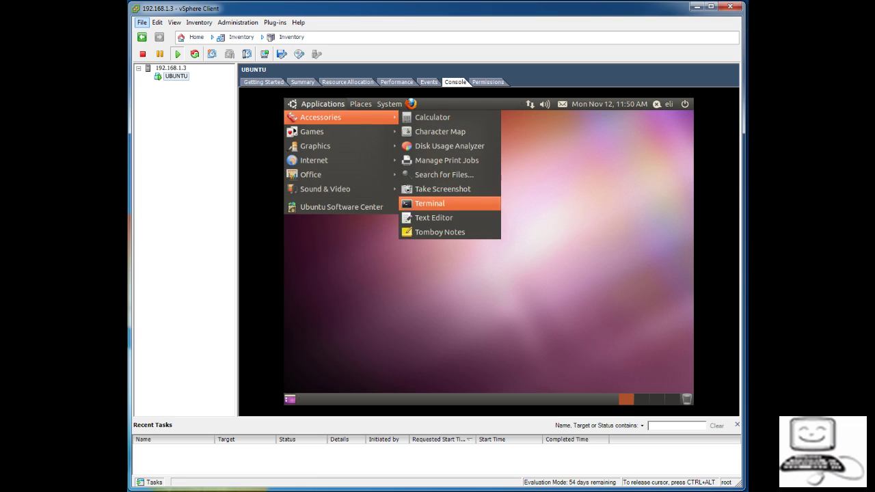
pyautogui.press('Return')
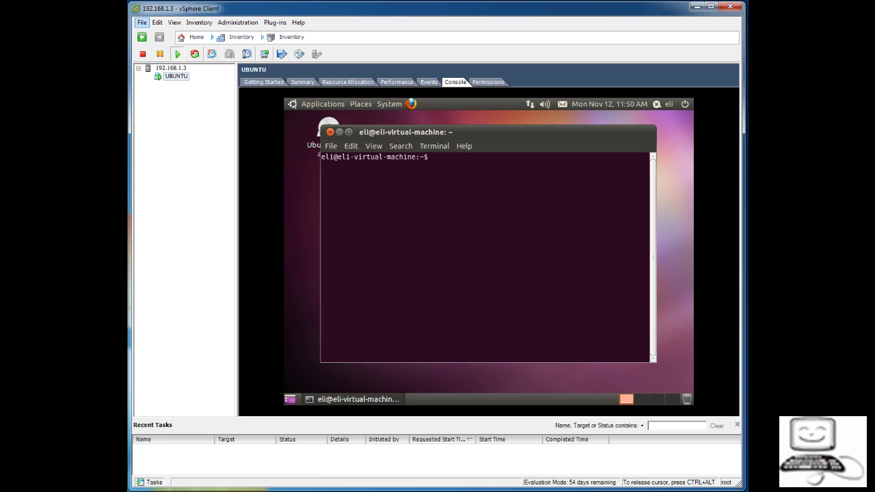
# Step: Run ifconfig in the guest terminal to show the address 192.168.1.6, then release the console
pyautogui.write('ifconfig')
pyautogui.press('Return')
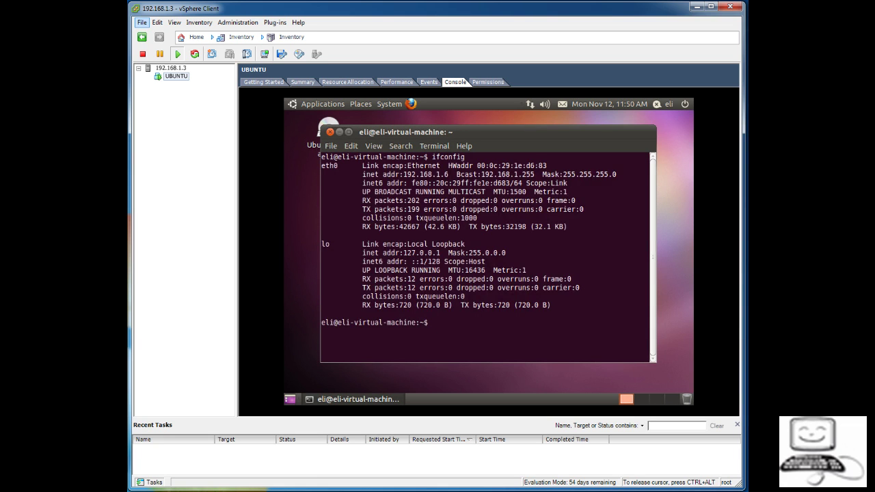
pyautogui.hotkey('ctrl', 'alt')
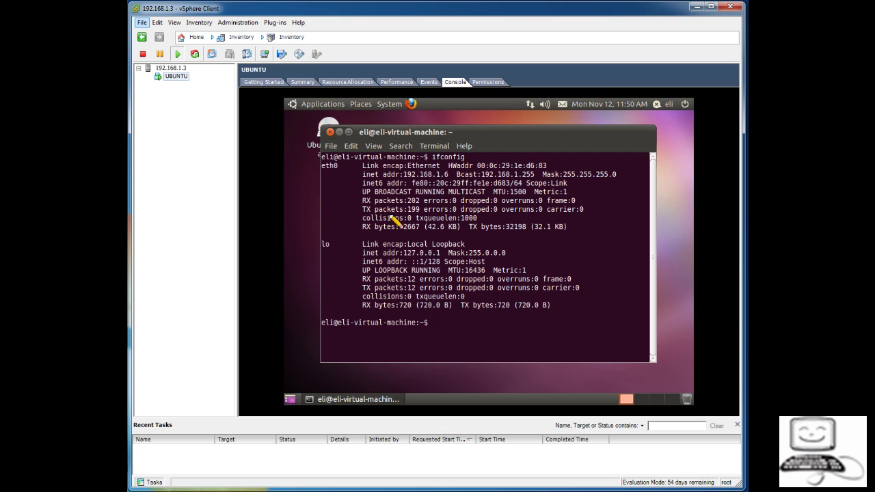
# Step: Minimize vSphere Client to get back to the Chrome window
pyautogui.moveTo(454, 170)
pyautogui.mouseDown()
pyautogui.moveTo(422, 164)
pyautogui.moveTo(399, 173)
pyautogui.moveTo(413, 197)
pyautogui.moveTo(469, 192)
pyautogui.moveTo(463, 171)
pyautogui.mouseUp()
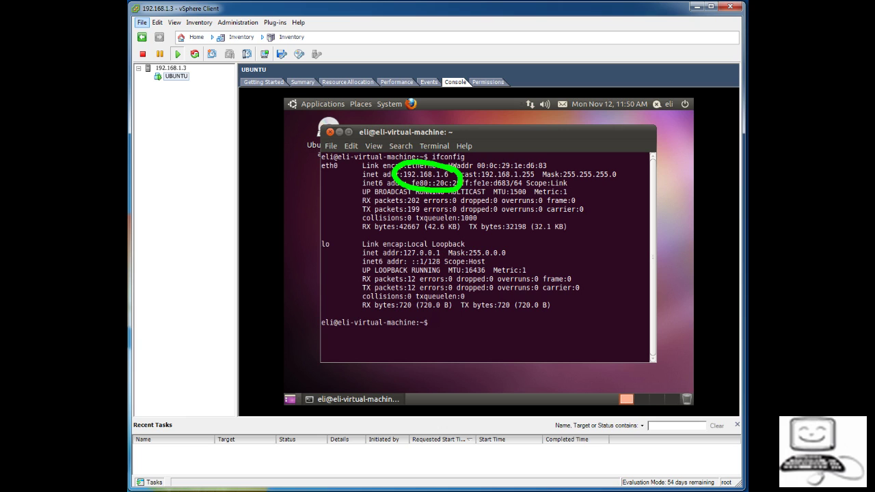
pyautogui.press('Escape')
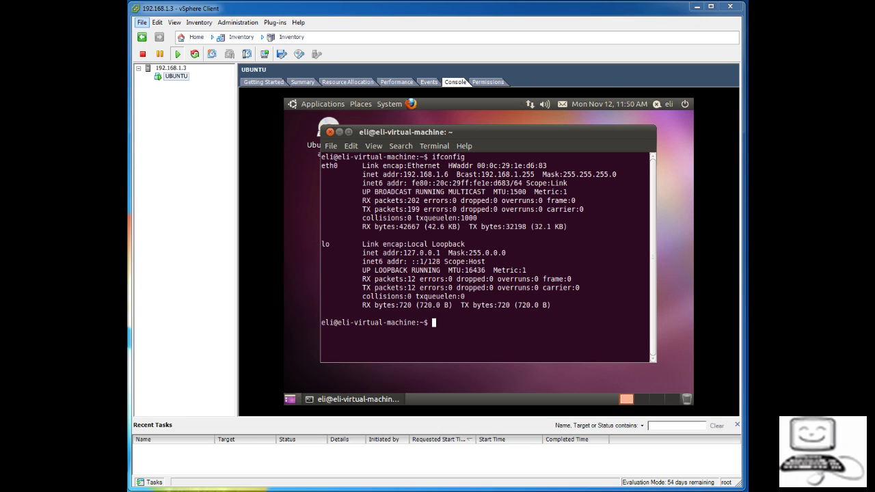
pyautogui.press('super+d')
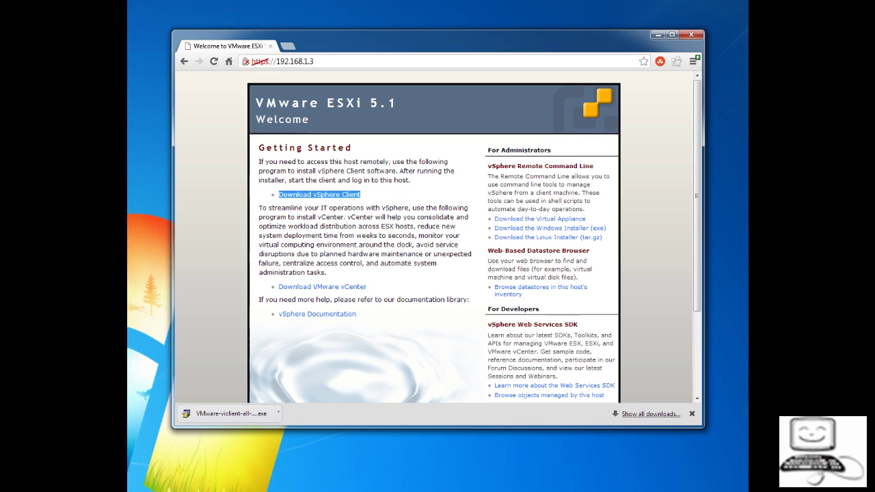
# Step: Load 192.168.1.6 in Chrome and verify the Apache 'It works!' default page
pyautogui.click(315, 61)
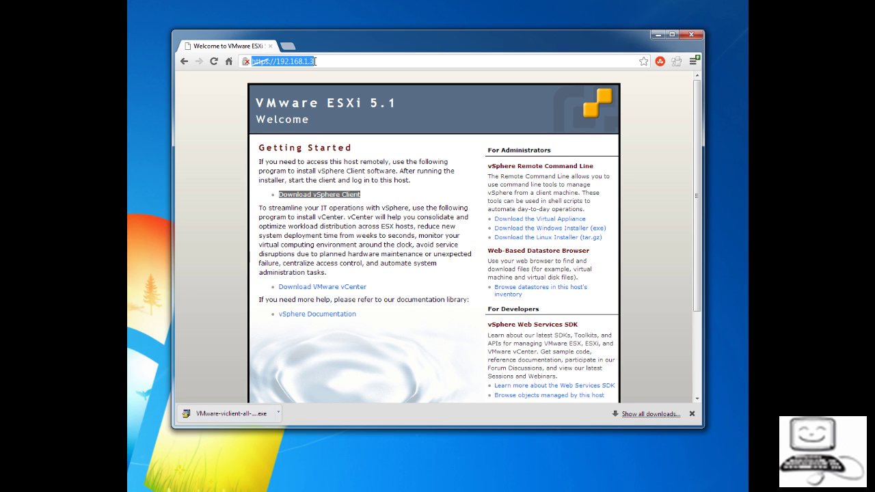
pyautogui.write('192.16')
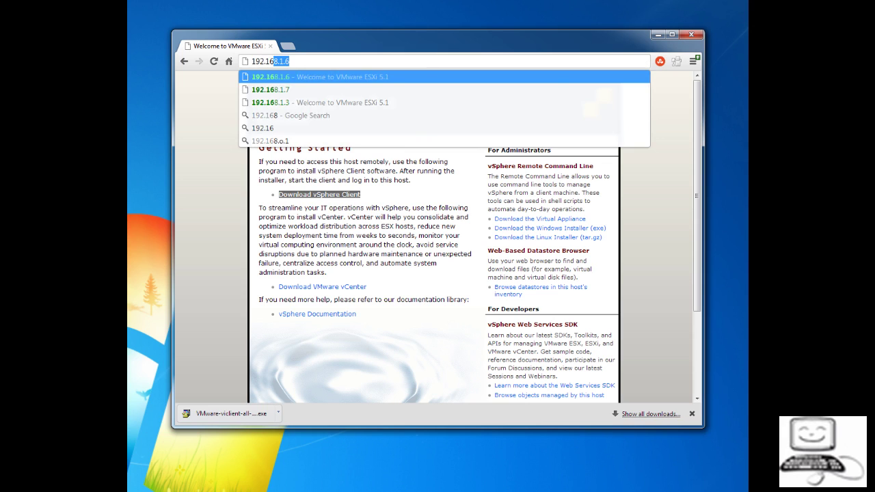
pyautogui.write('8.1.6')
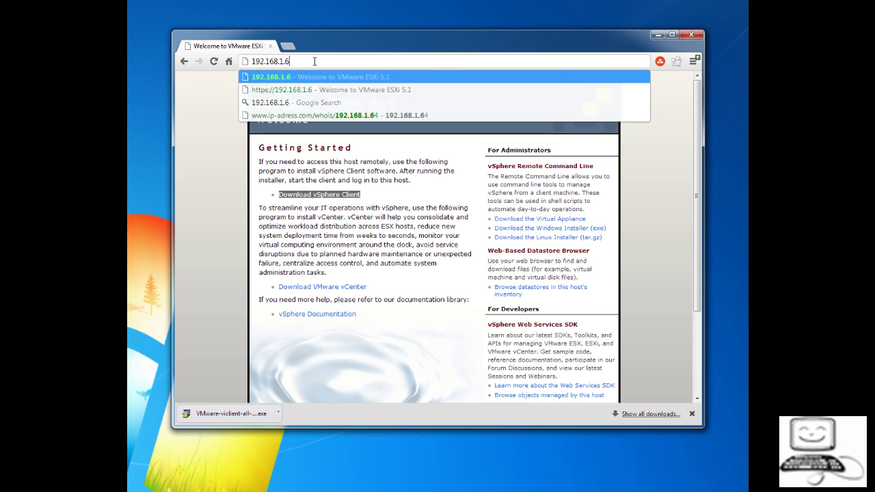
pyautogui.press('Return')
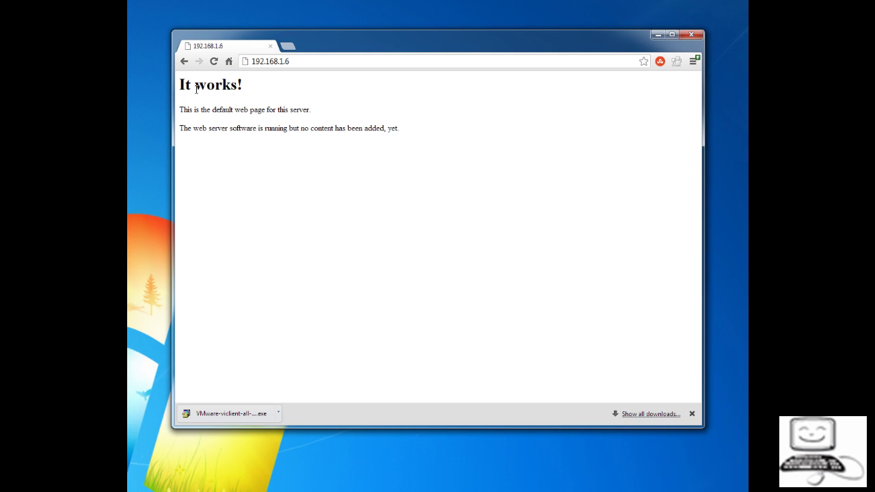
pyautogui.moveTo(177, 84); pyautogui.dragTo(400, 128)
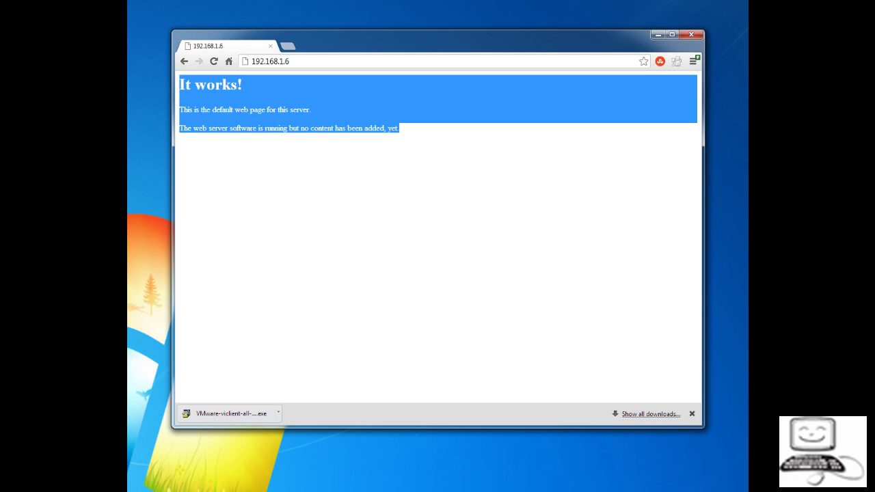
pyautogui.click(288, 130)
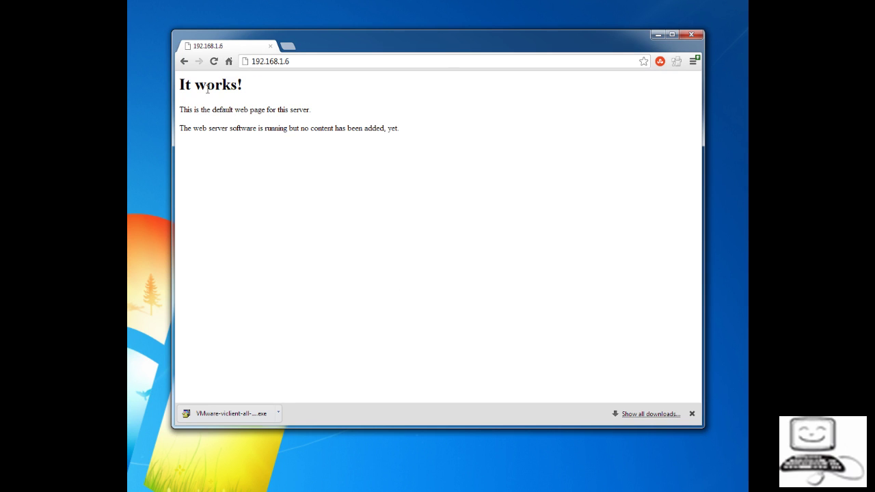
pyautogui.click(251, 61)
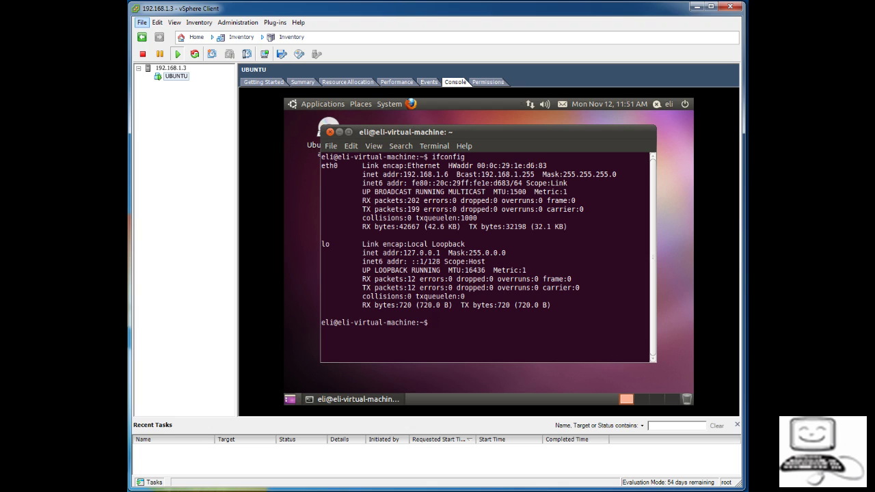
# Step: Power off the UBUNTU VM, confirming Yes, and bring up host 192.168.1.3's actions
pyautogui.click(142, 53)
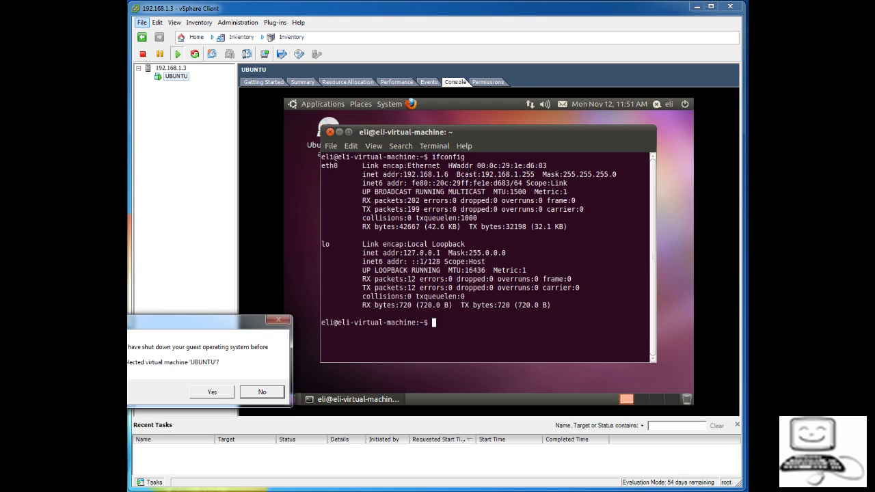
pyautogui.click(210, 390)
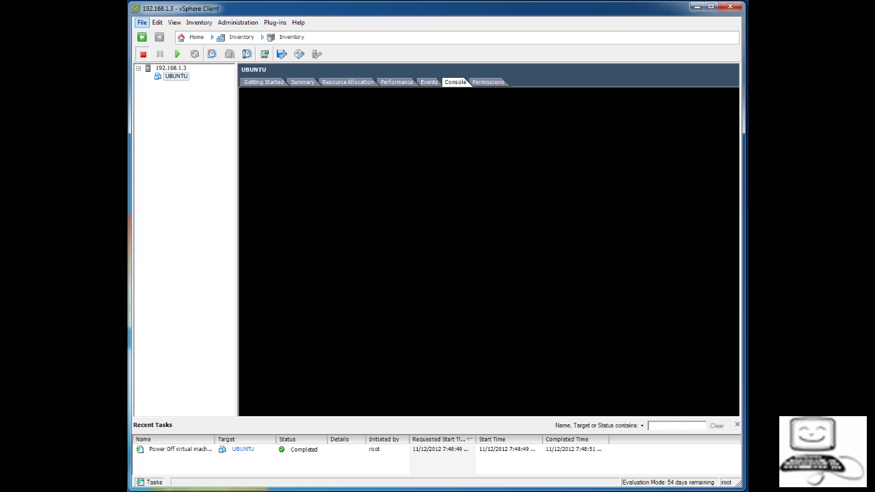
pyautogui.click(170, 68)
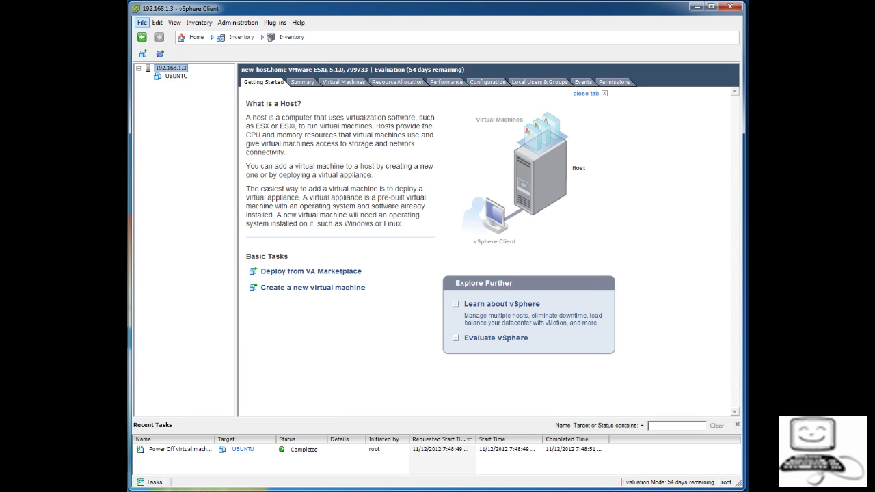
pyautogui.rightClick(178, 68)
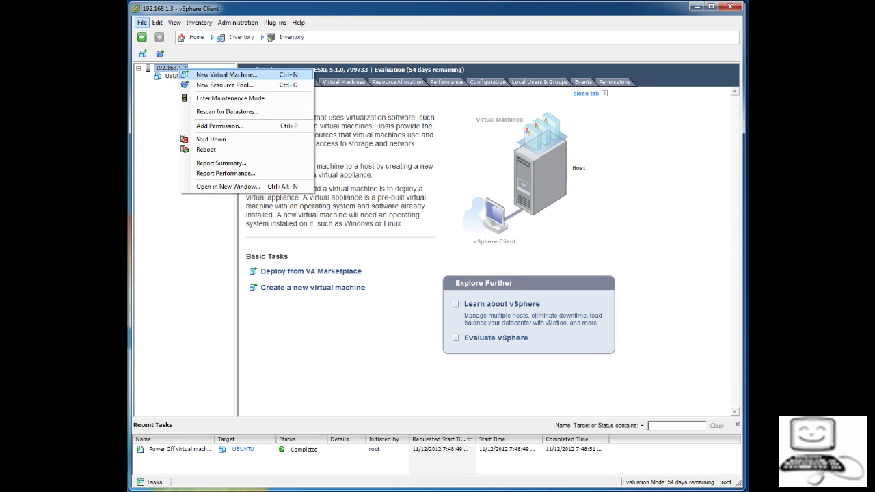
# Step: Start the host's New Virtual Machine wizard with Custom configuration and continue to Name and Location
pyautogui.click(225, 75)
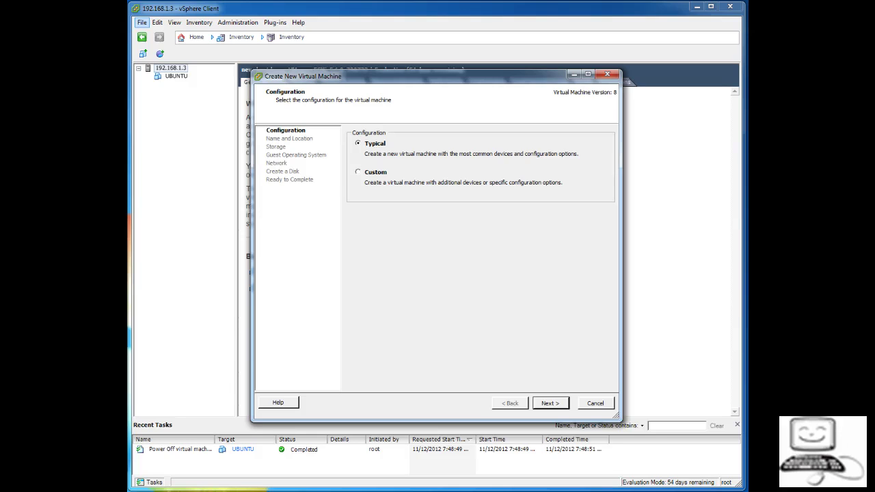
pyautogui.click(357, 171)
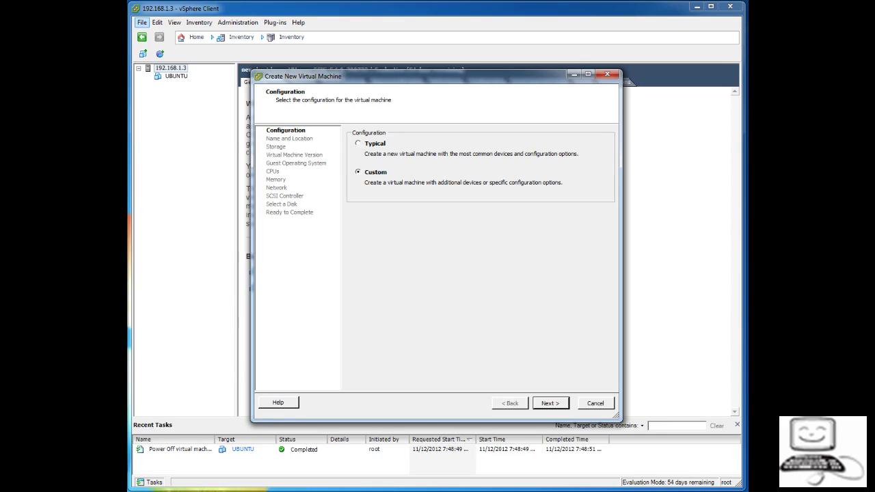
pyautogui.click(551, 403)
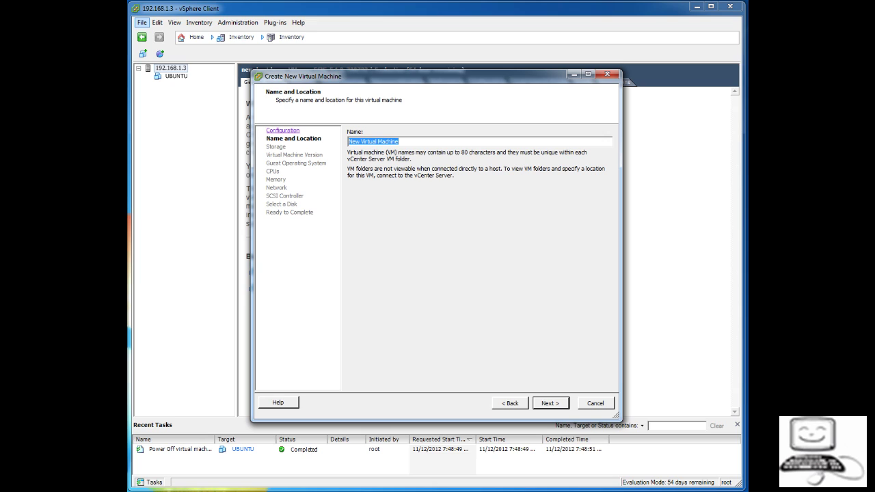
# Step: Name the VM 'test', keeping datastore1 storage and Virtual Machine Version 8
pyautogui.write('test')
pyautogui.press('Return')
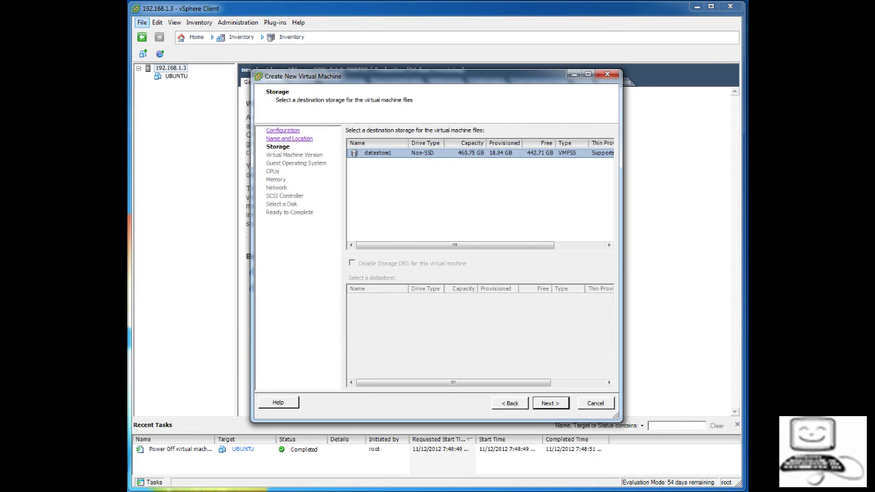
pyautogui.press('Return')
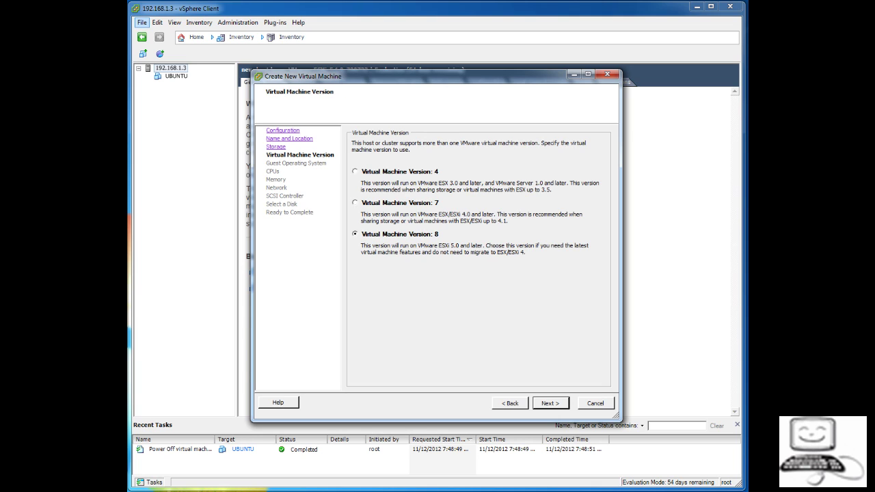
pyautogui.press('Return')
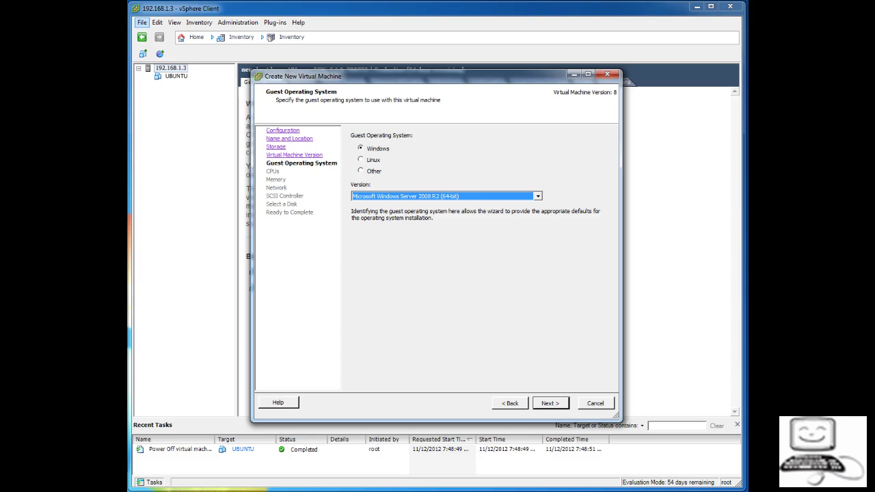
# Step: Set the guest OS to Linux, version Ubuntu Linux (64-bit)
pyautogui.hotkey('alt', 'Down')
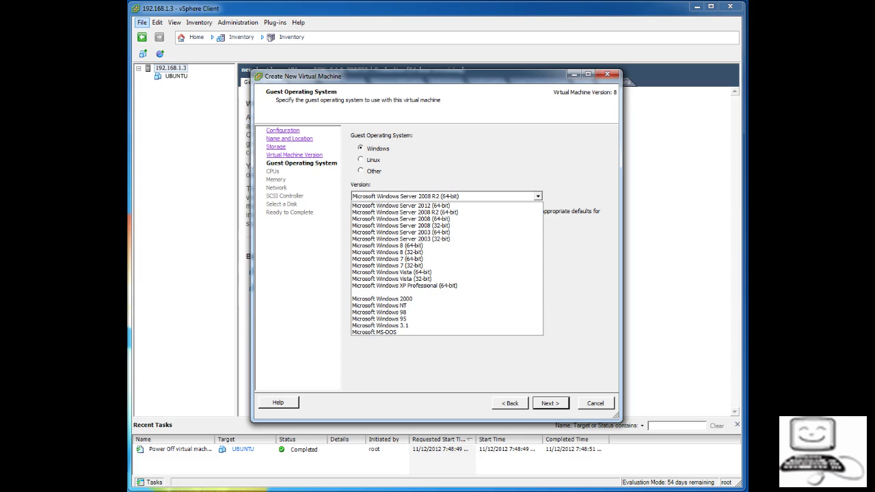
pyautogui.press('Down')
pyautogui.press('Down')
pyautogui.press('Home')
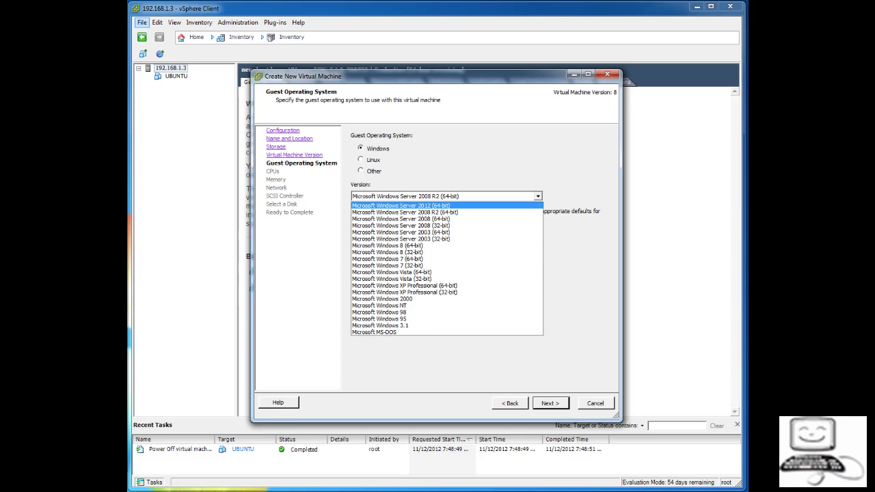
pyautogui.click(361, 159)
pyautogui.click(361, 159)
pyautogui.click(538, 196)
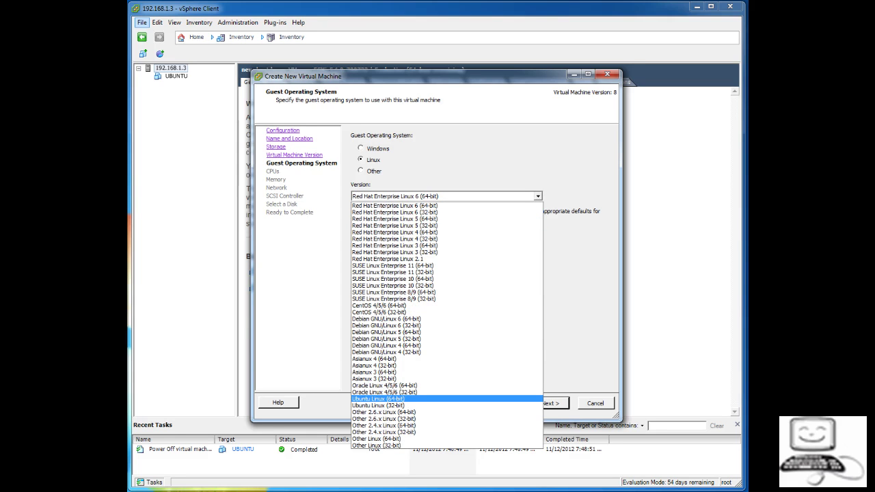
pyautogui.click(378, 398)
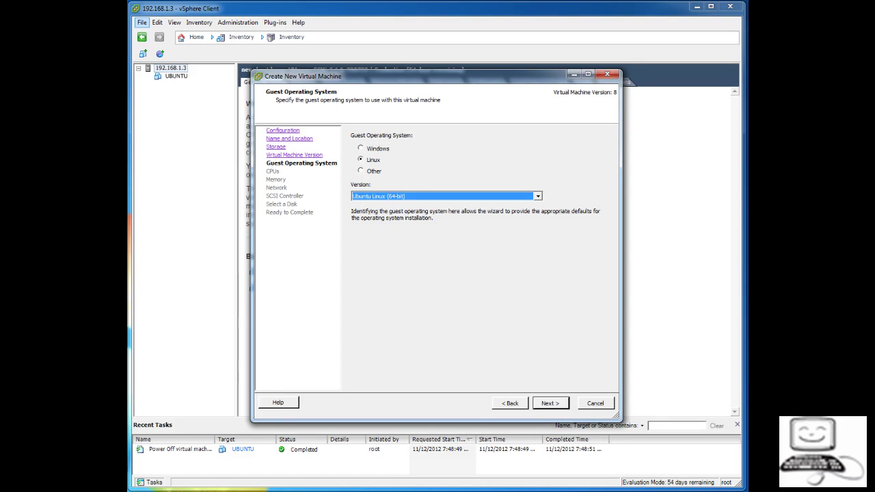
pyautogui.press('Return')
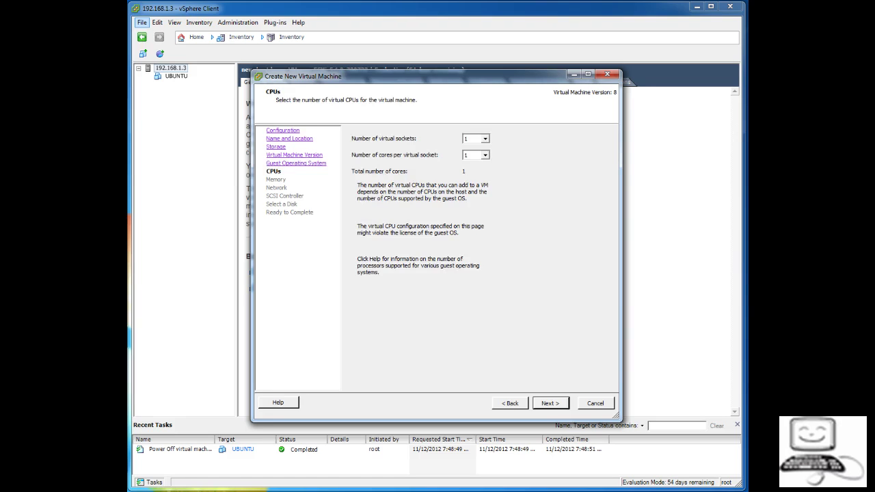
# Step: Keep 1 virtual socket and 1 core per socket, moving on to Memory
pyautogui.click(485, 139)
pyautogui.click(486, 139)
pyautogui.click(486, 155)
pyautogui.click(486, 155)
pyautogui.press('Return')
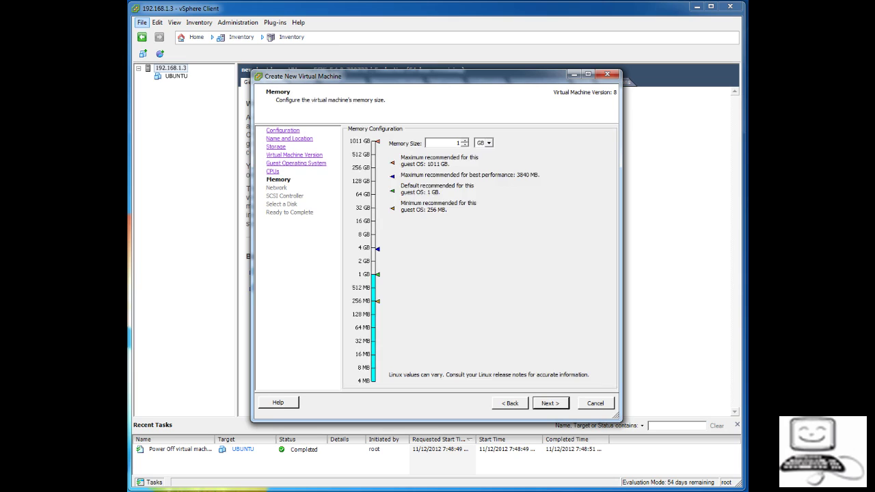